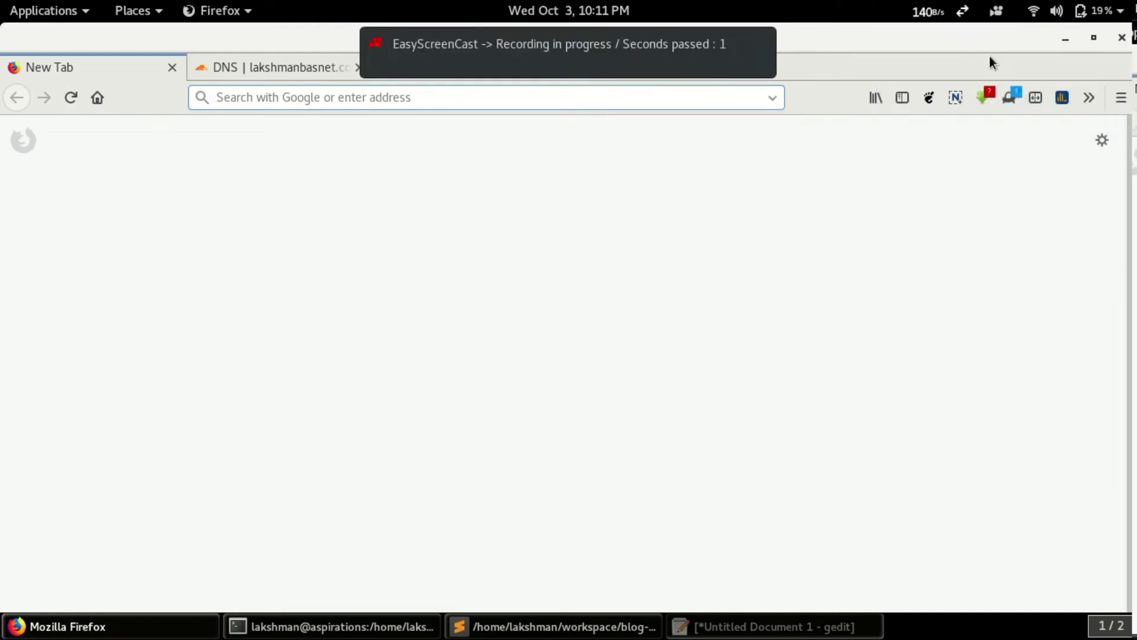
Check the domain name in the setup notes and load lakshmanbasnet.com in Firefox.
click(760, 48)
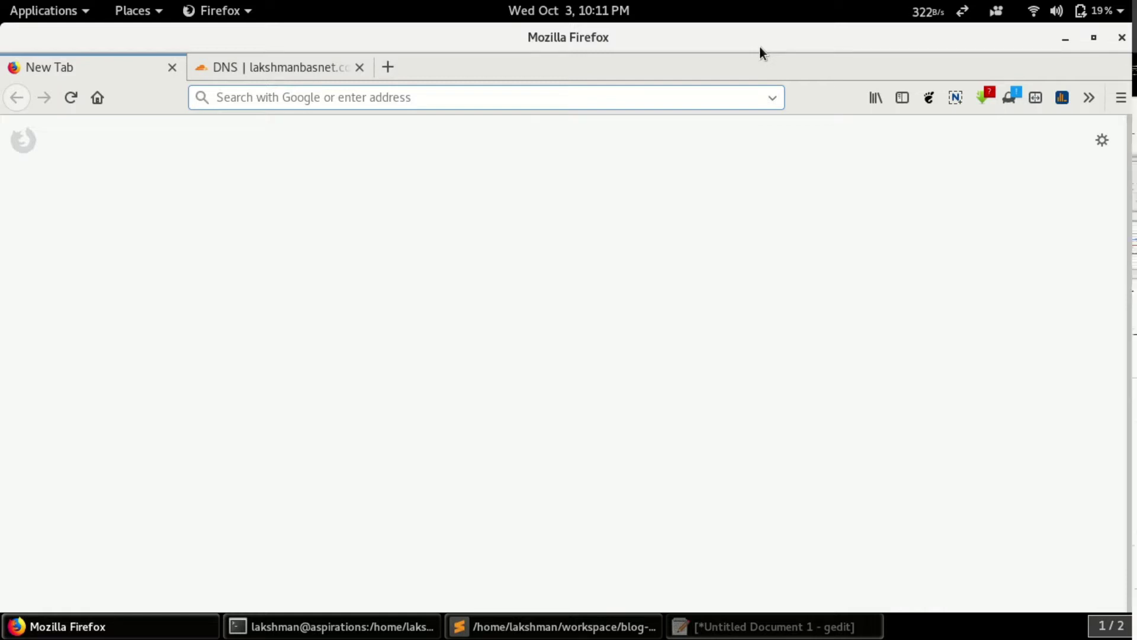
click(715, 627)
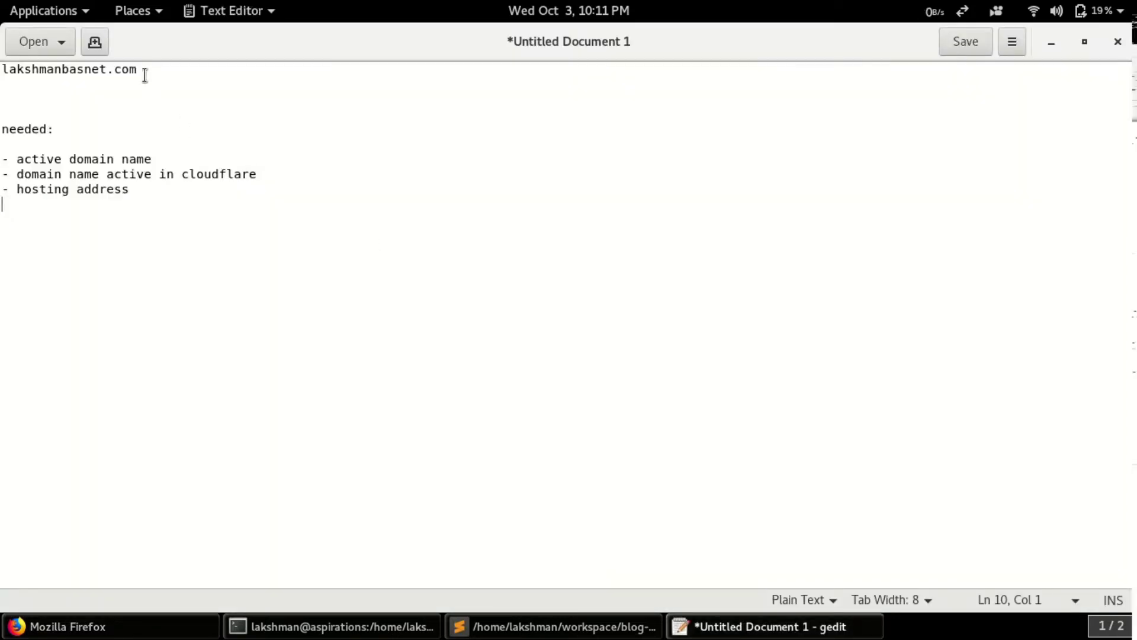
double_click(46, 68)
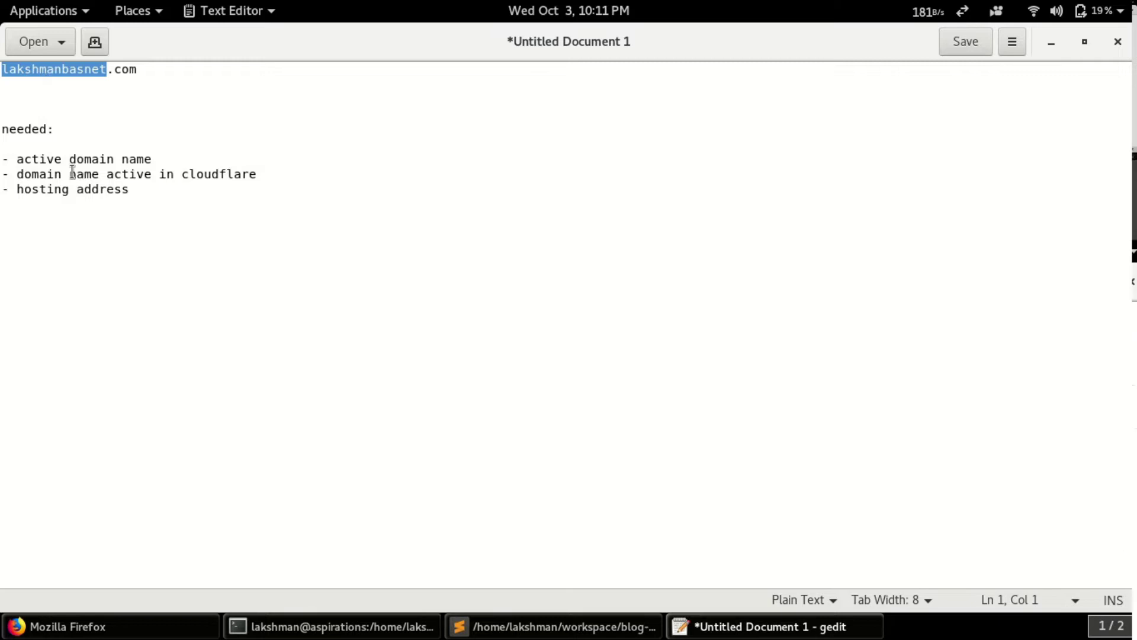
click(64, 211)
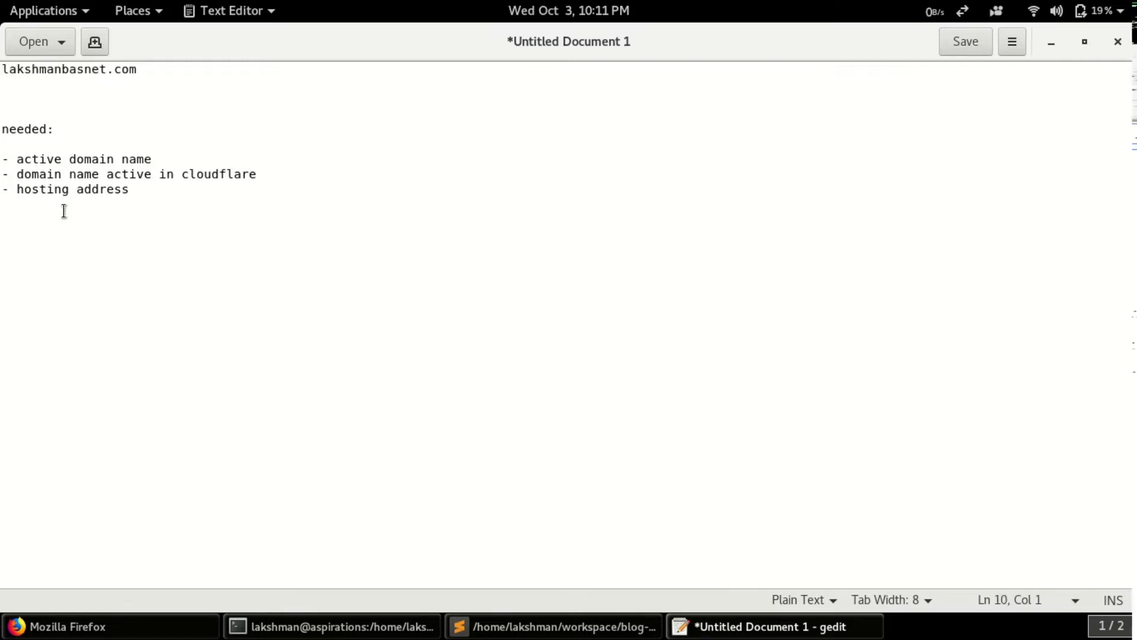
click(125, 633)
click(287, 189)
click(272, 102)
text(lakshmanbasnet.com/)
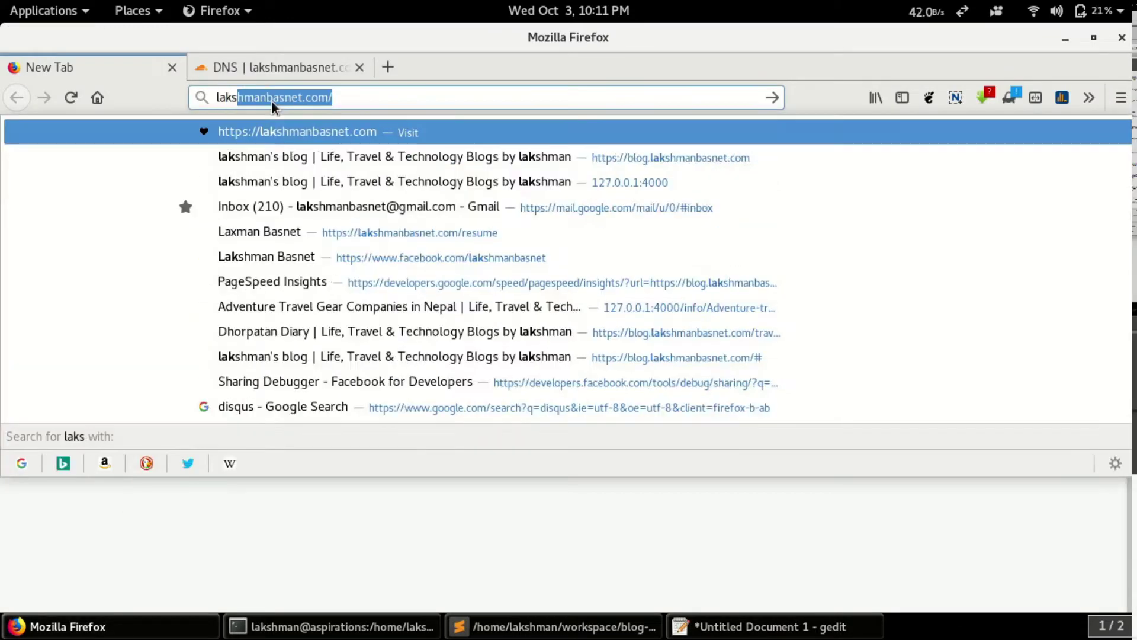
key(Return)
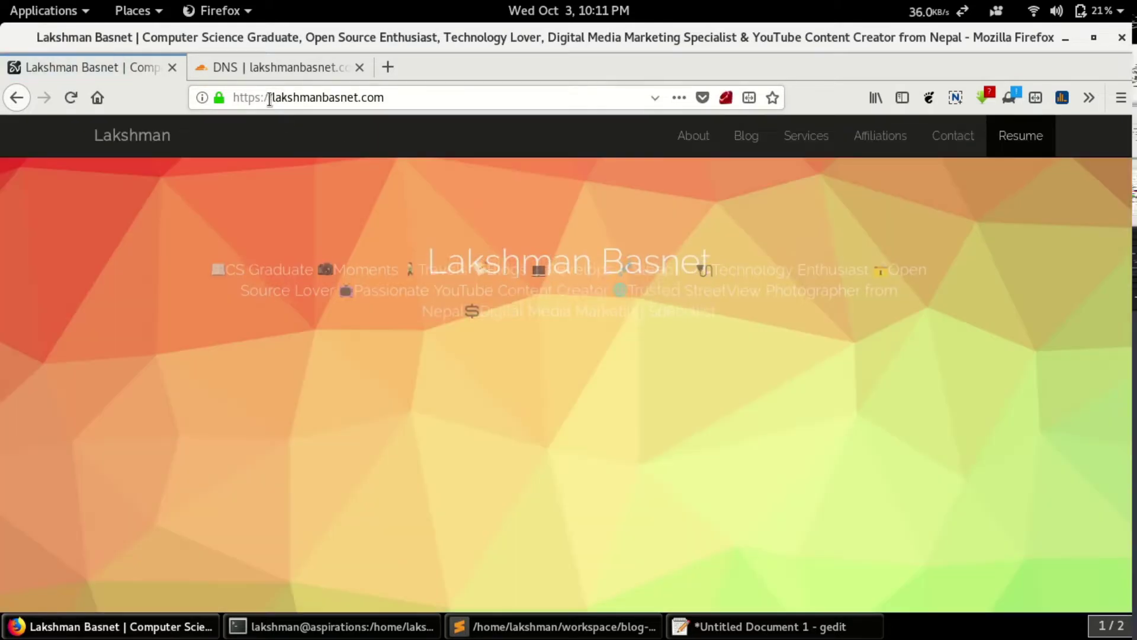
Change the address to ksp.lakshmanbasnet.com, which returns a Server Not Found error.
drag(275, 98, 221, 93)
key(BackSpace)
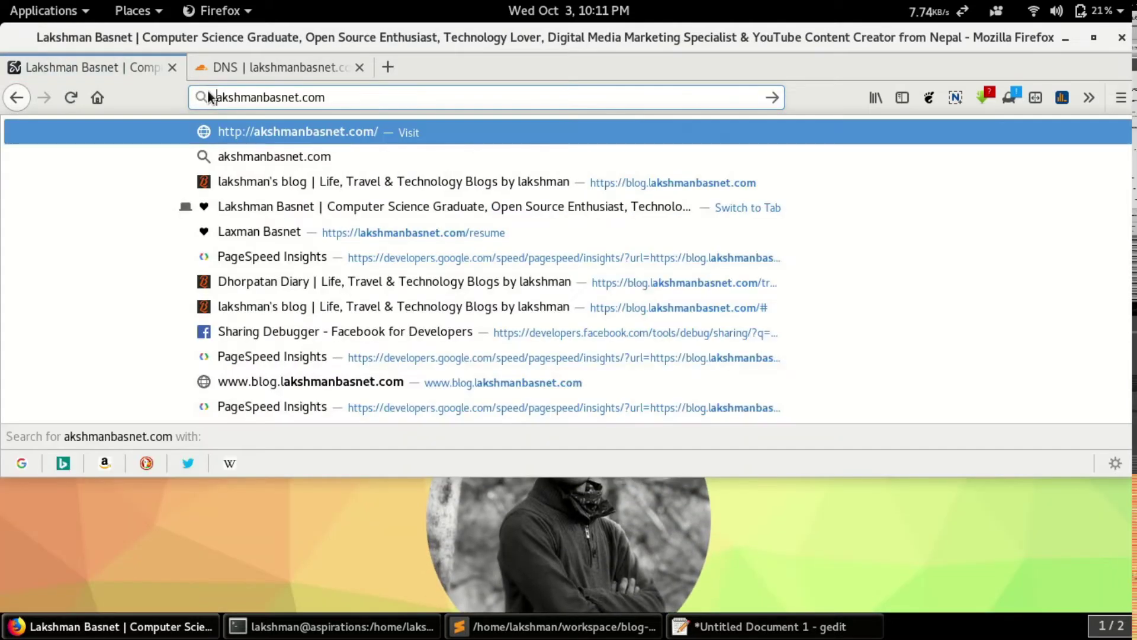
text(ksp.)
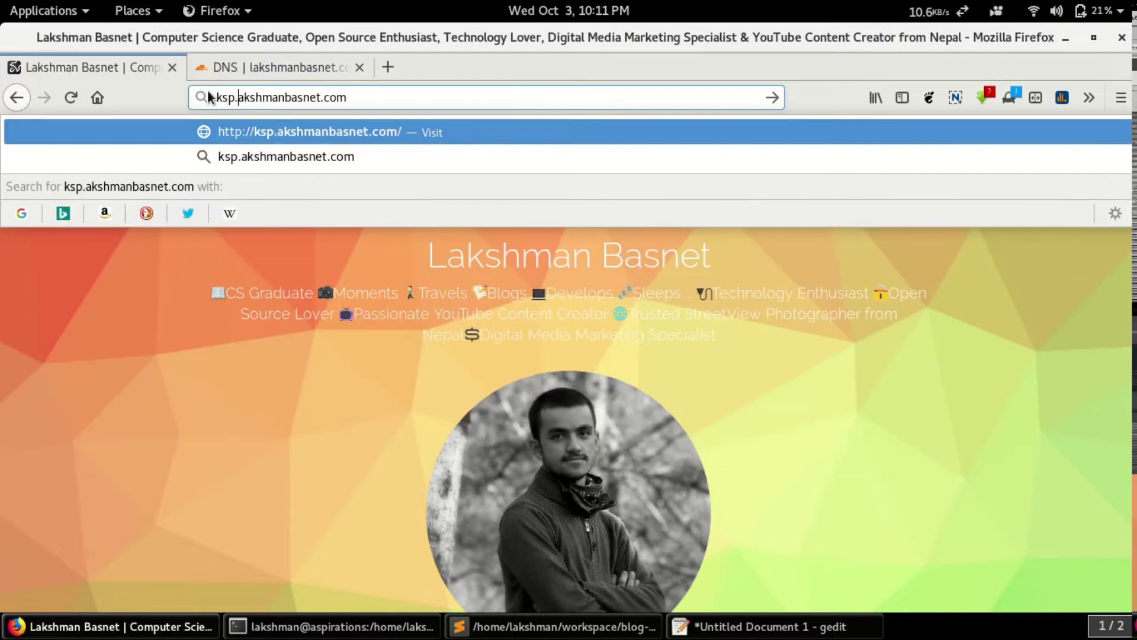
text(l)
key(Return)
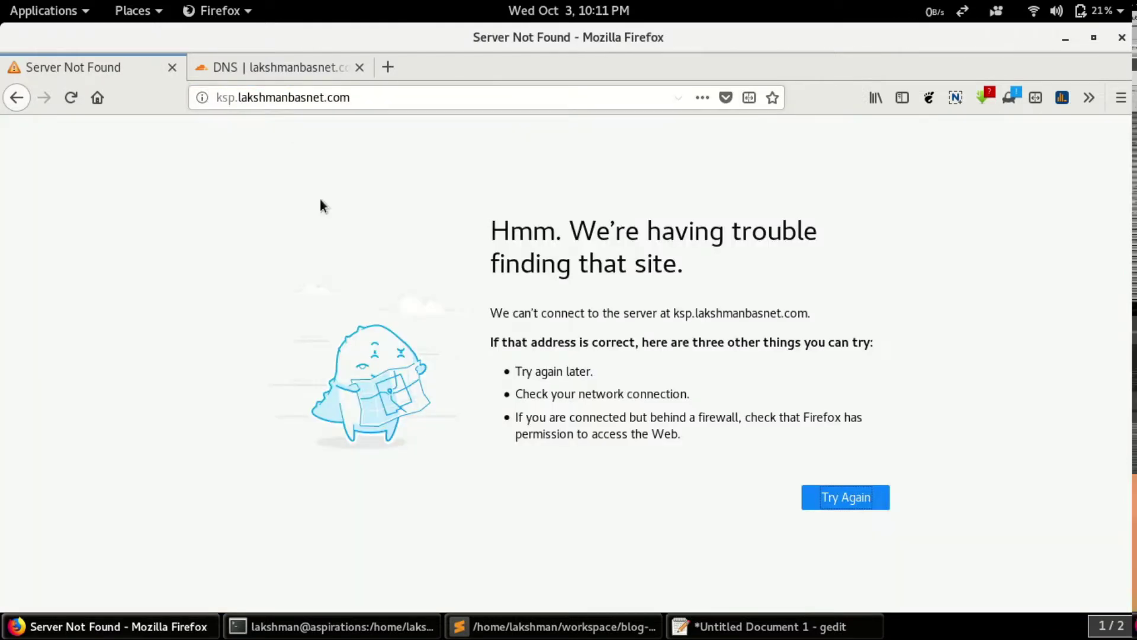
mouse_move(537, 261)
mouse_down()
mouse_move(769, 427)
mouse_move(406, 180)
mouse_up()
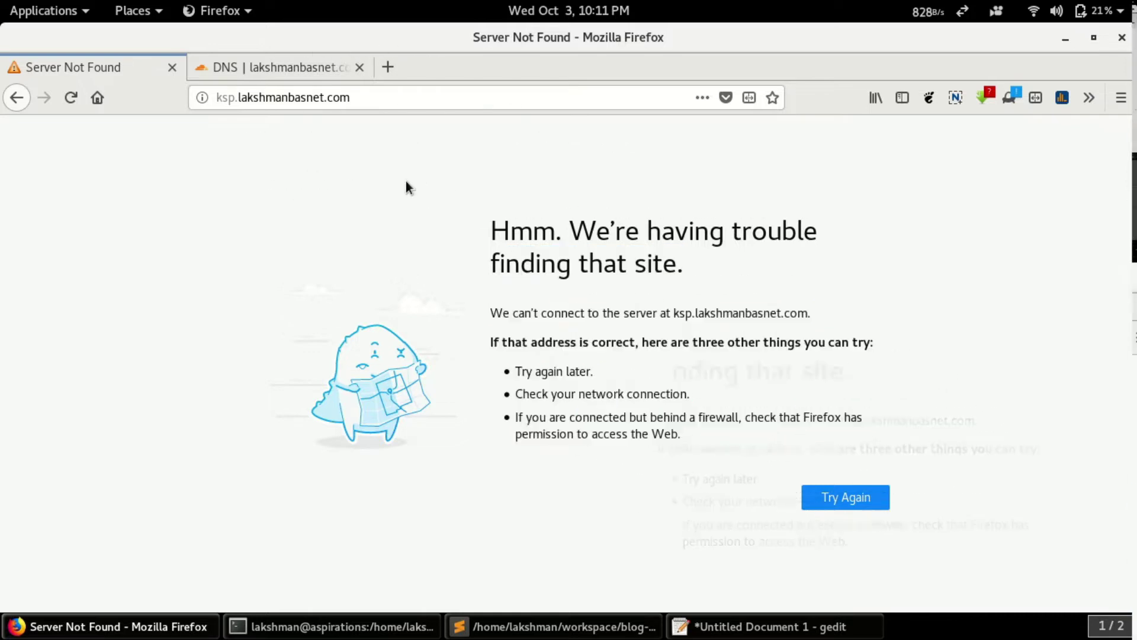
Close the error tab and open cloudflare.com in a new tab.
click(173, 66)
click(195, 71)
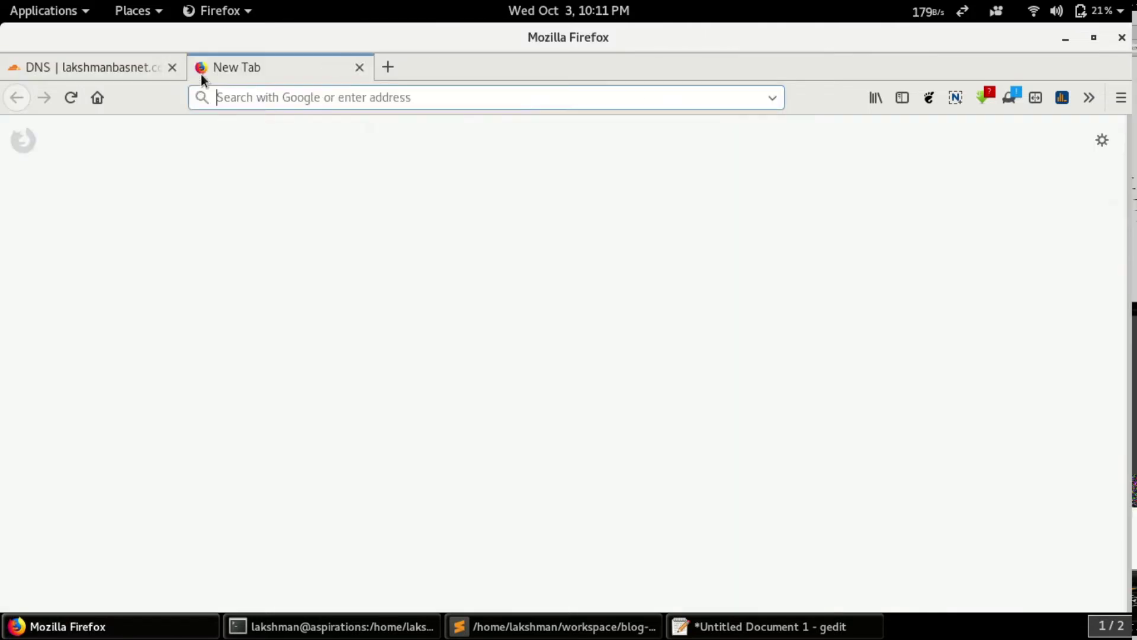
text(cloudflare.com)
key(Return)
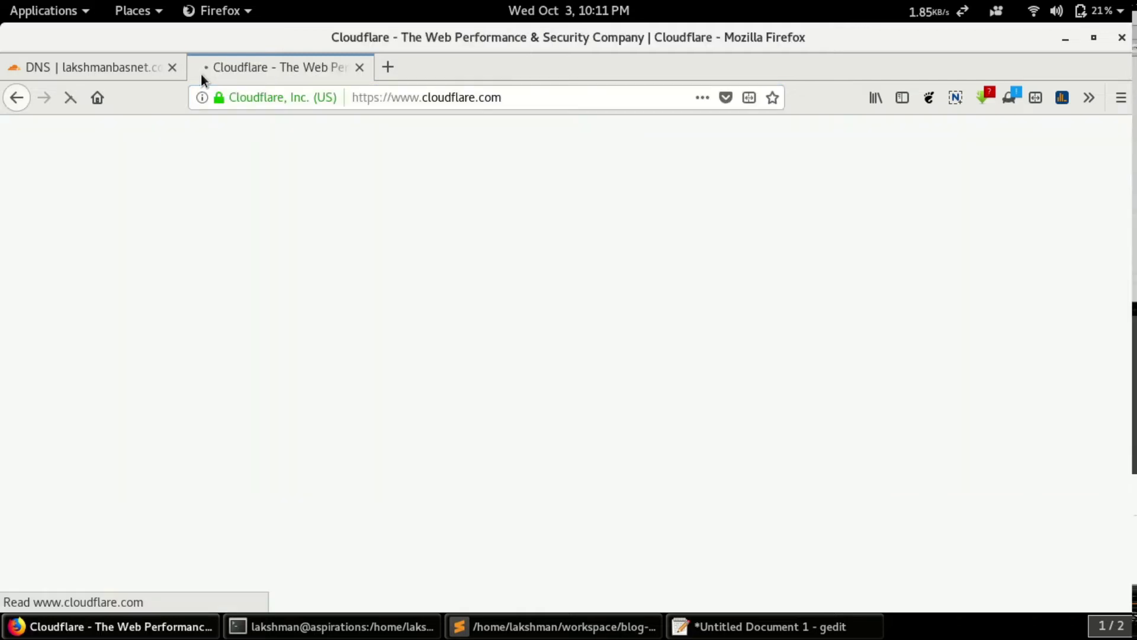
Switch to the DNS tab and open the lakshmanbasnet.com Overview.
click(1006, 7)
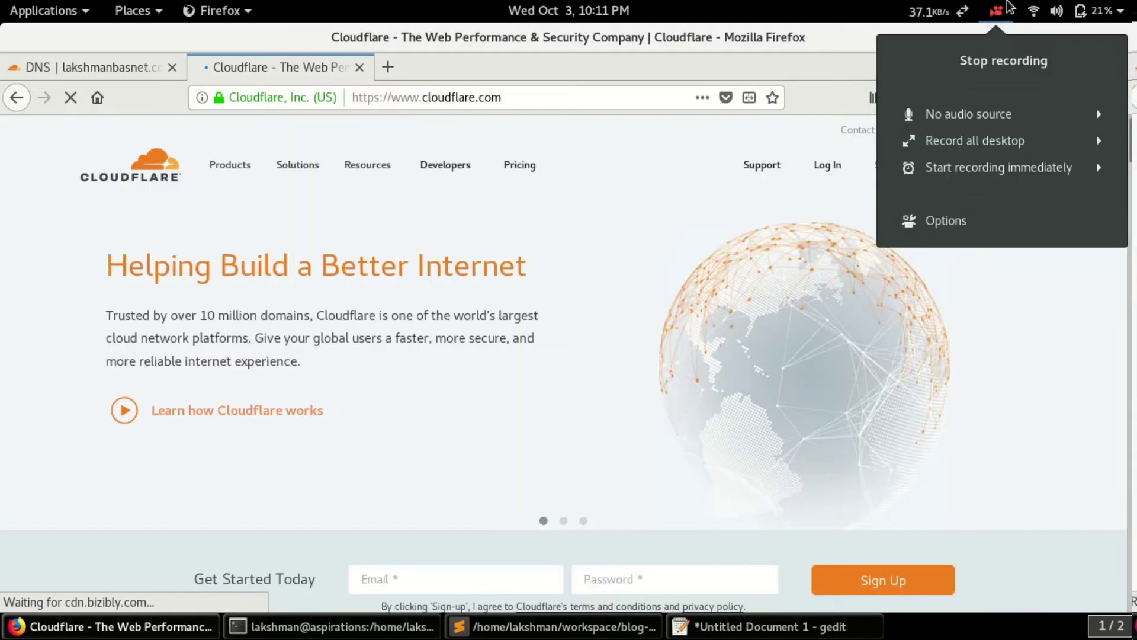
click(808, 8)
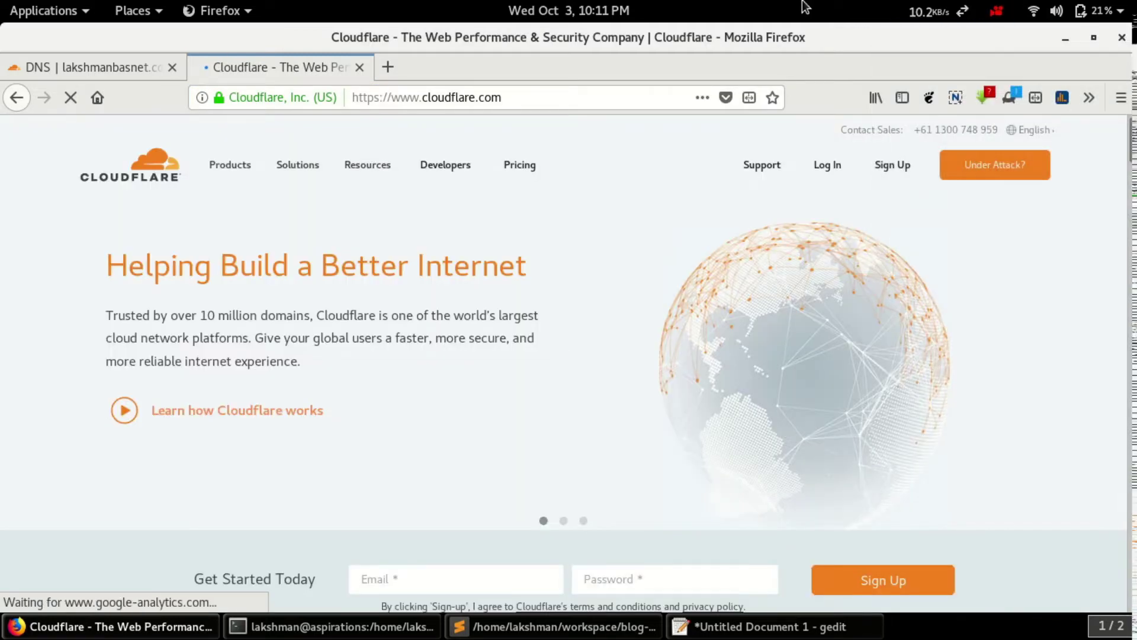
click(133, 64)
click(245, 66)
click(126, 65)
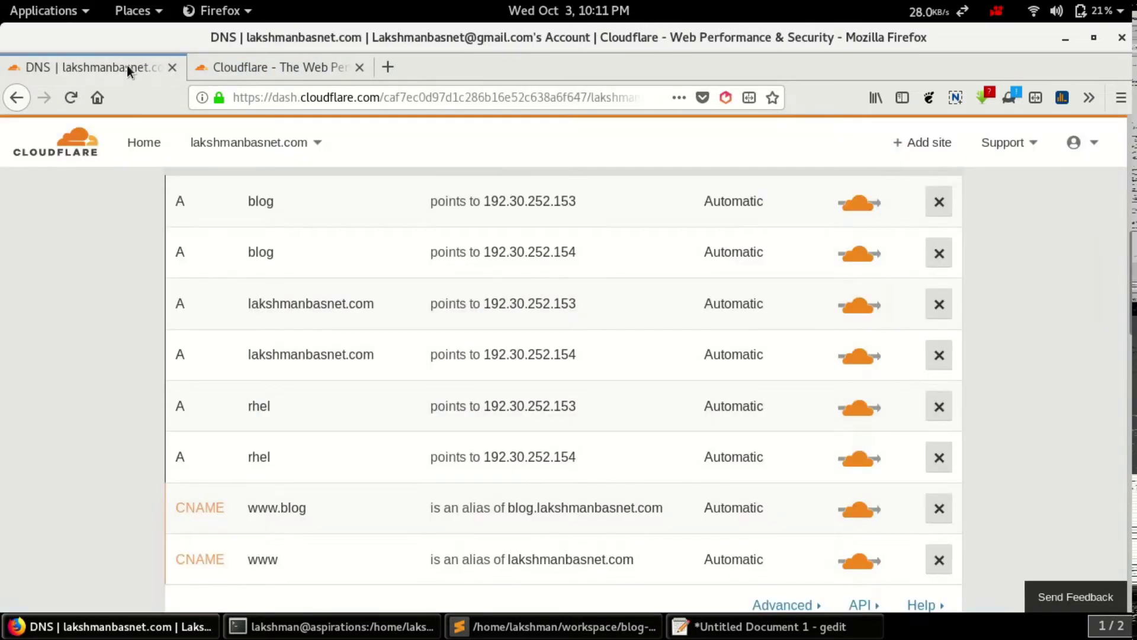
scroll(230, 223, up, 10)
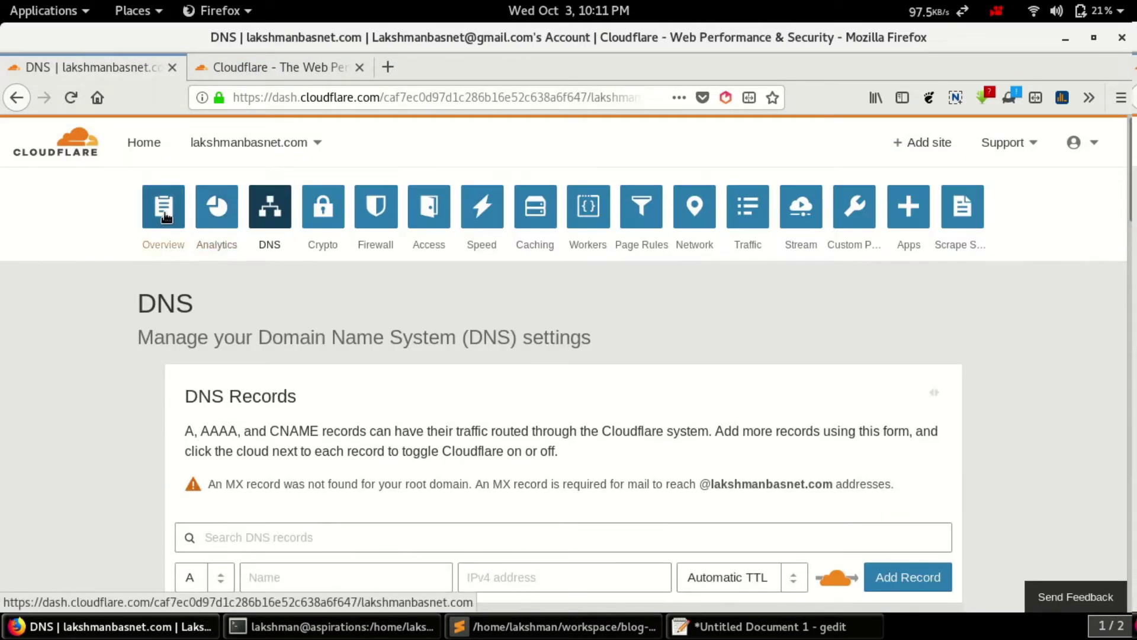
click(163, 211)
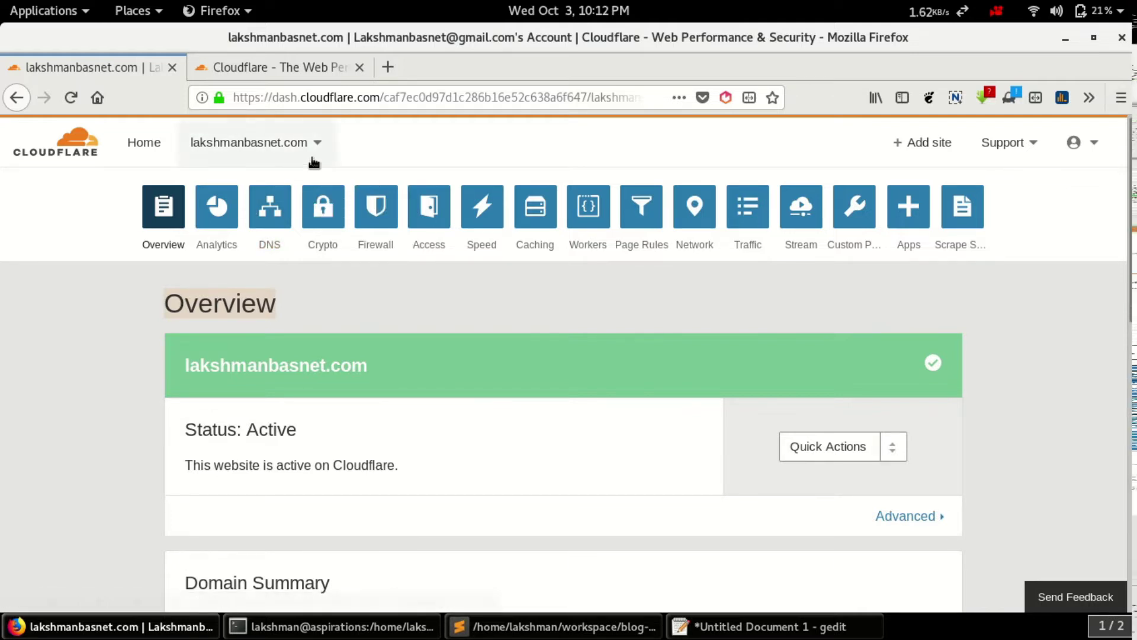
click(282, 212)
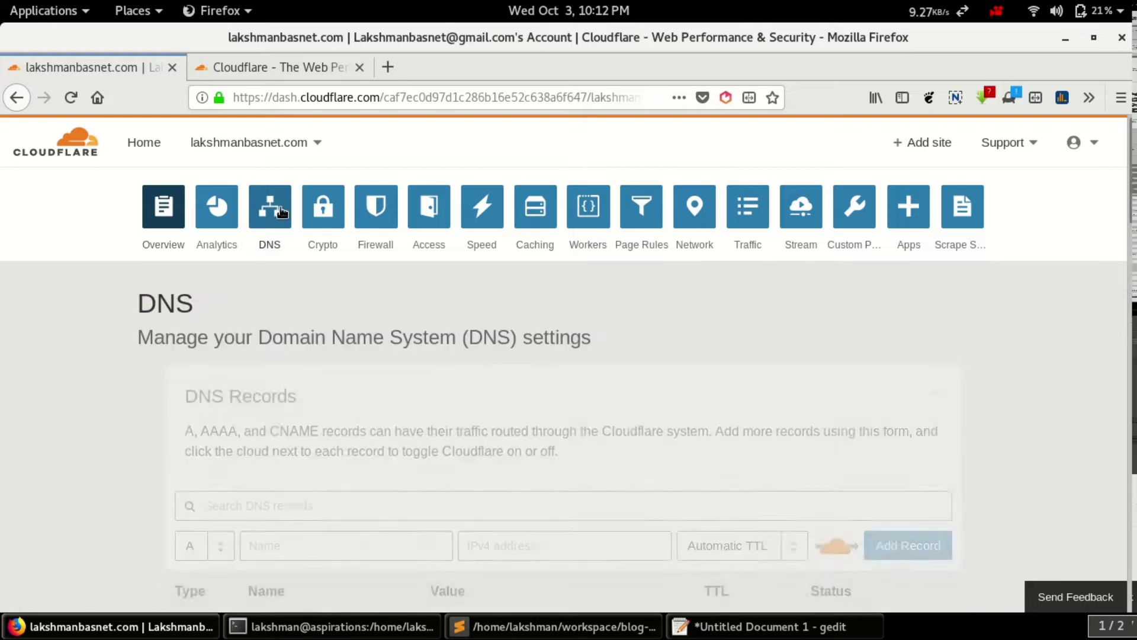
scroll(325, 299, down, 5)
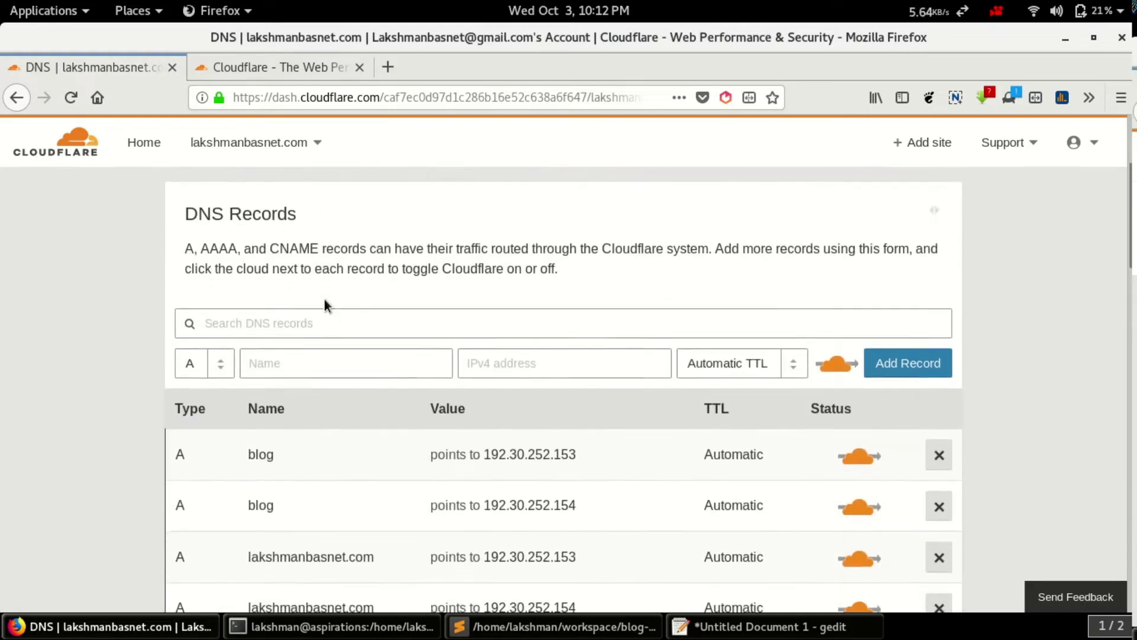
scroll(325, 299, up, 1)
scroll(314, 332, down, 2)
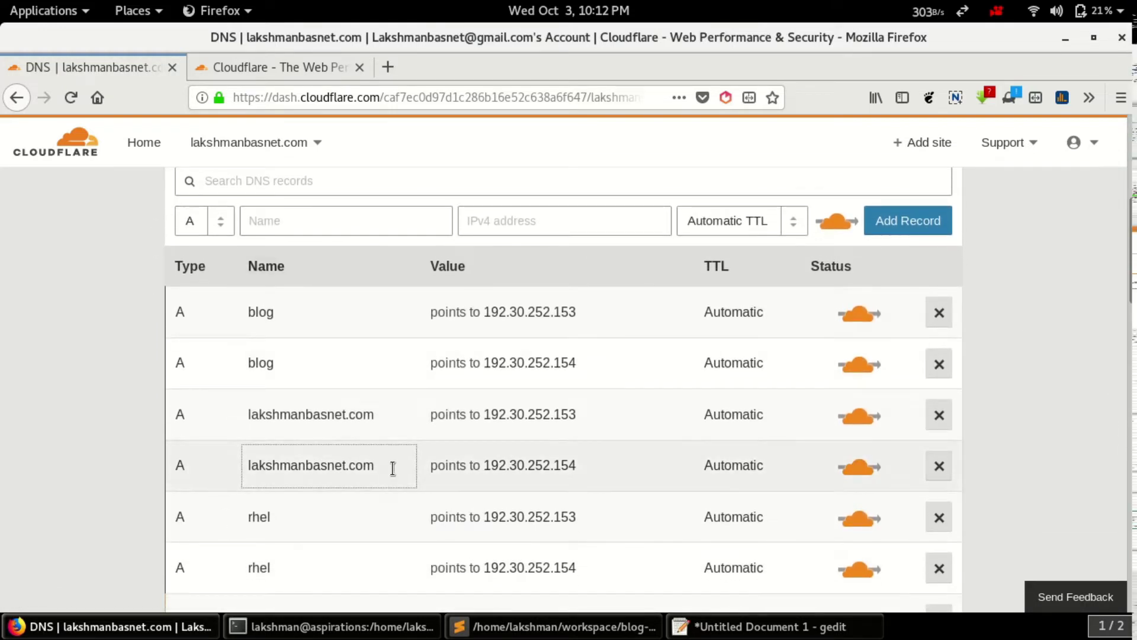
scroll(393, 469, down, 4)
scroll(393, 473, up, 4)
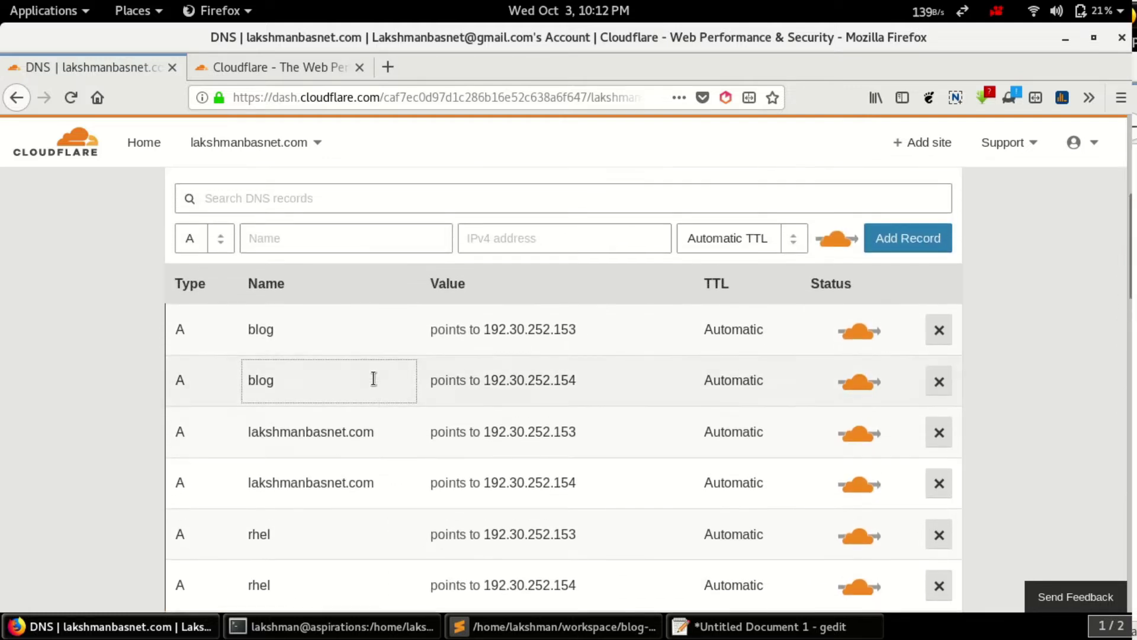
scroll(373, 376, up, 2)
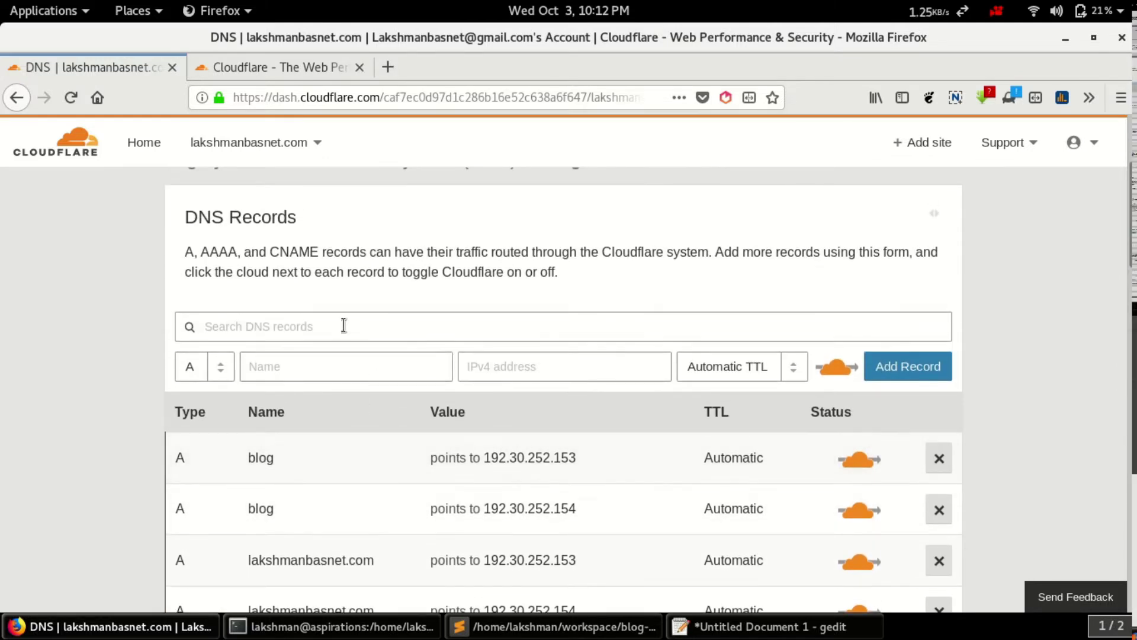
scroll(339, 288, down, 1)
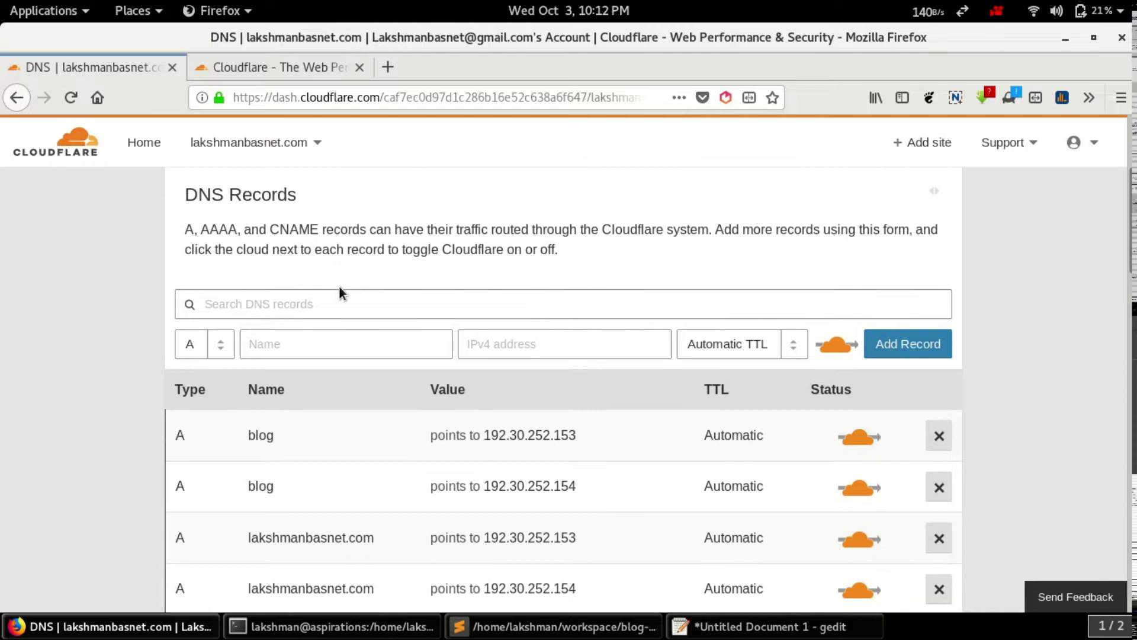
scroll(339, 288, down, 1)
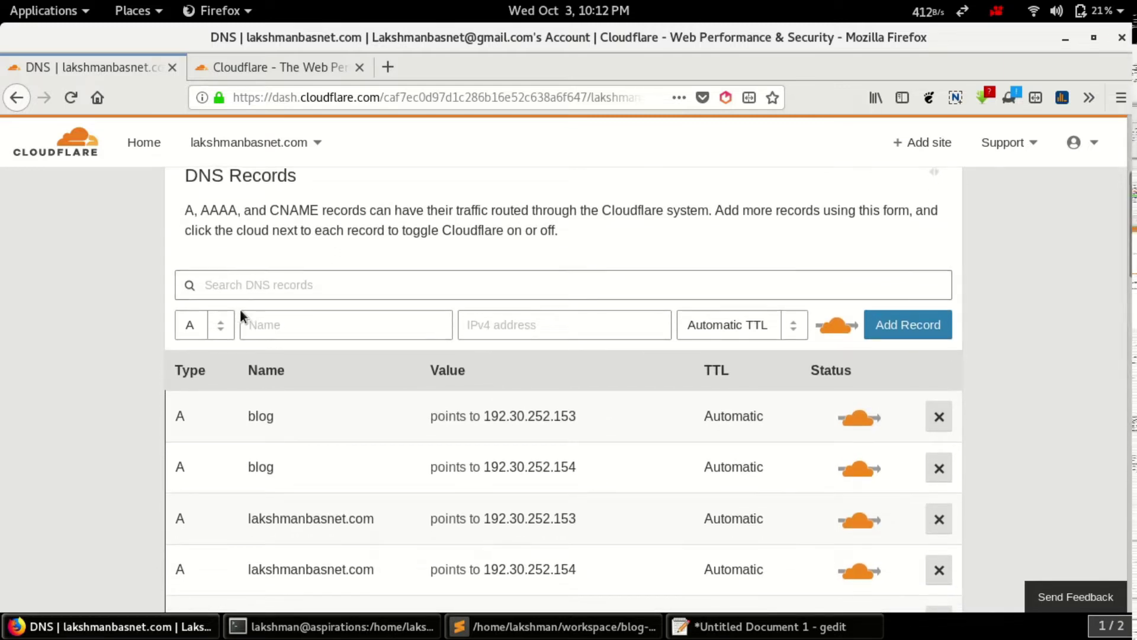
click(205, 329)
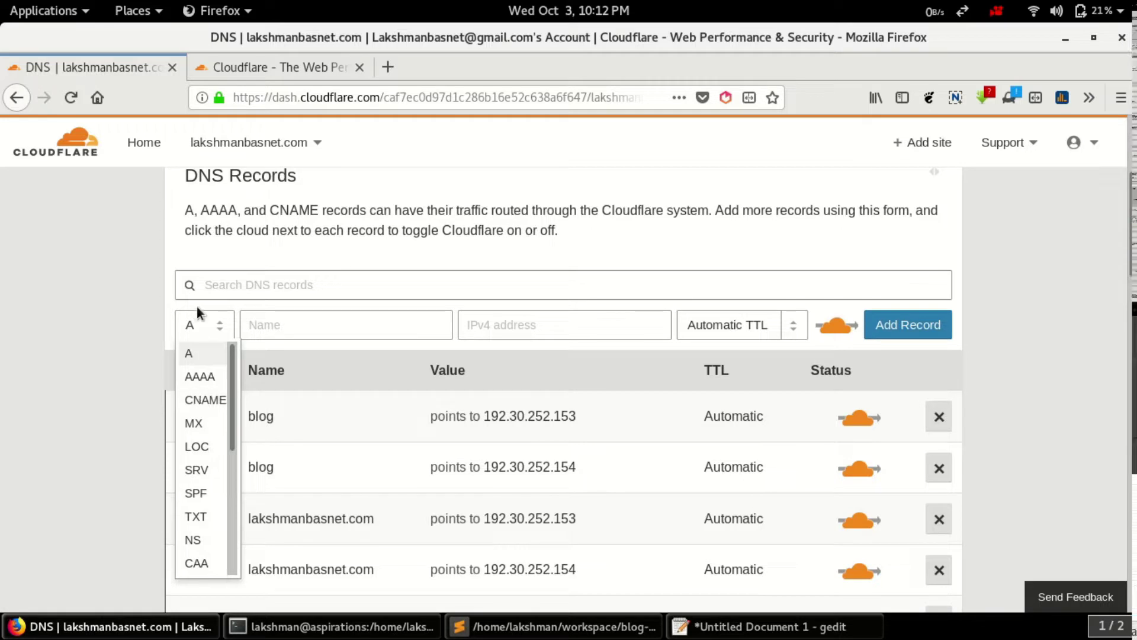
click(203, 317)
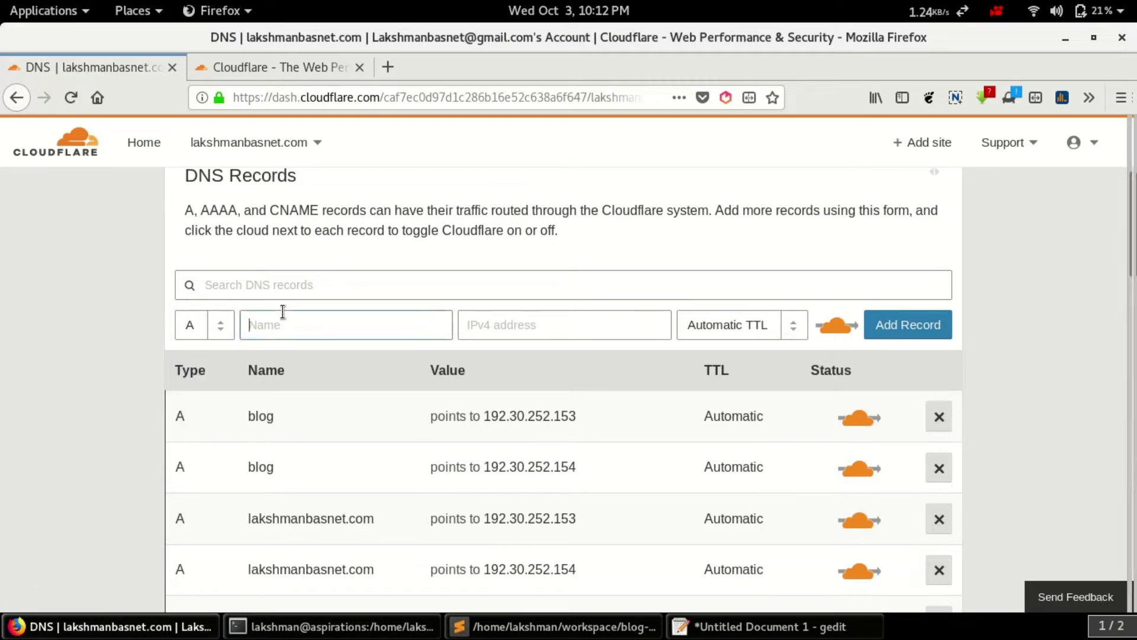
scroll(354, 382, down, 5)
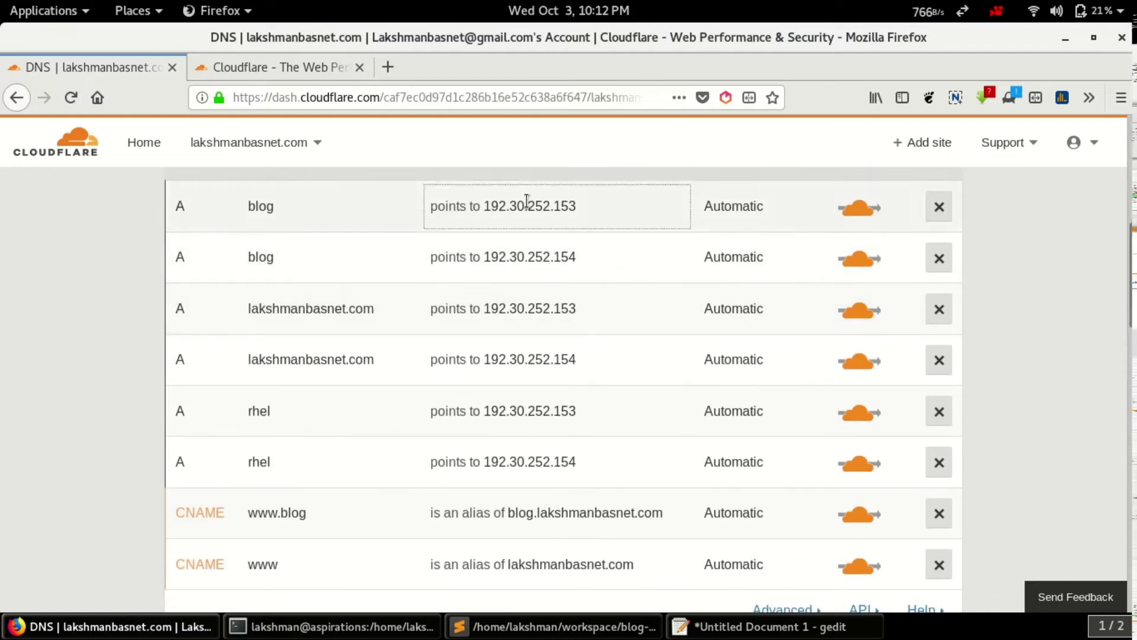
click(386, 67)
text(blo)
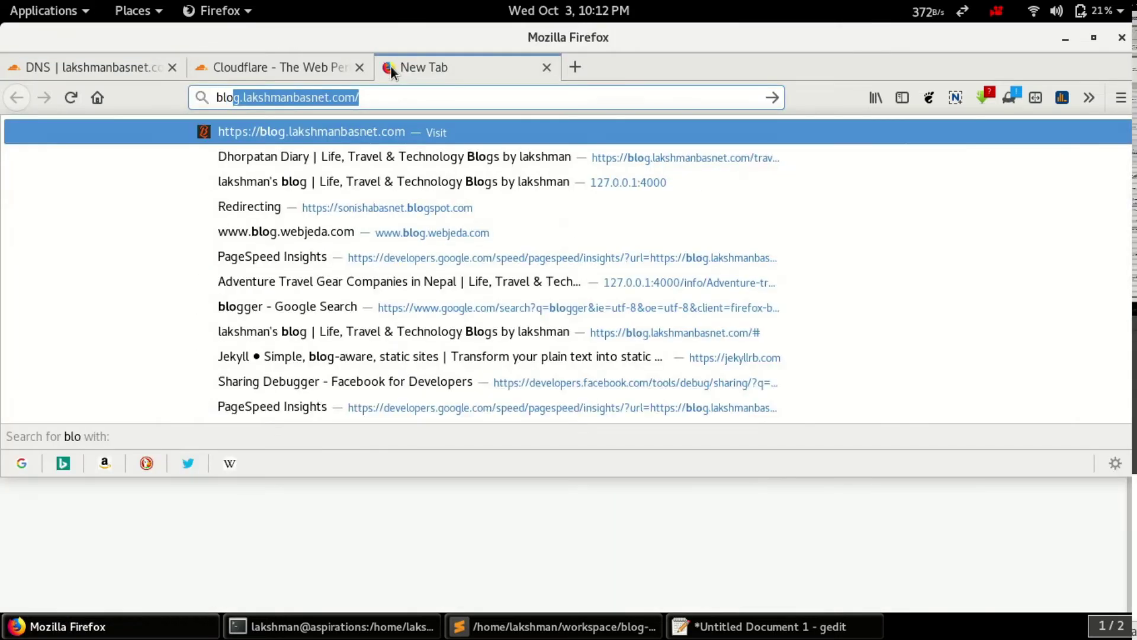
text(g)
key(Return)
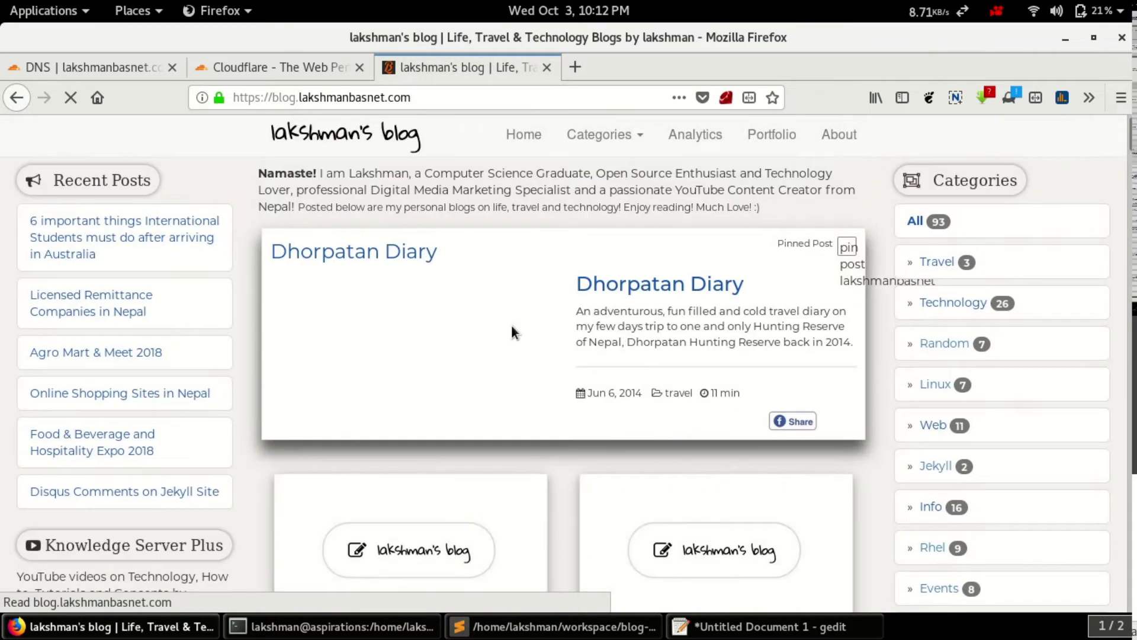
scroll(513, 330, down, 2)
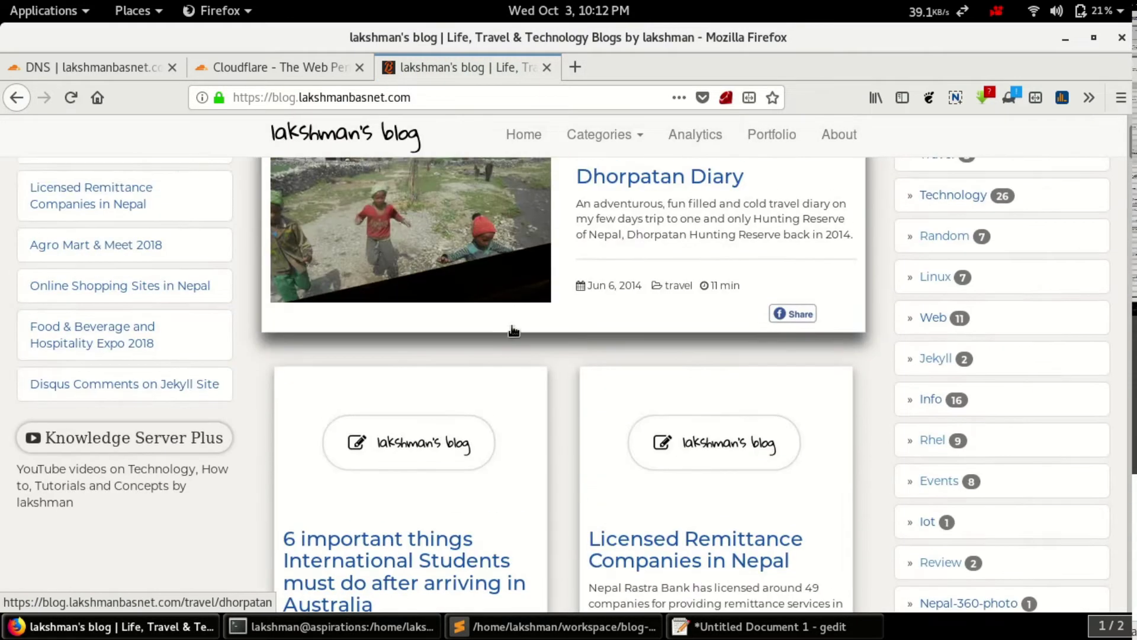
click(546, 68)
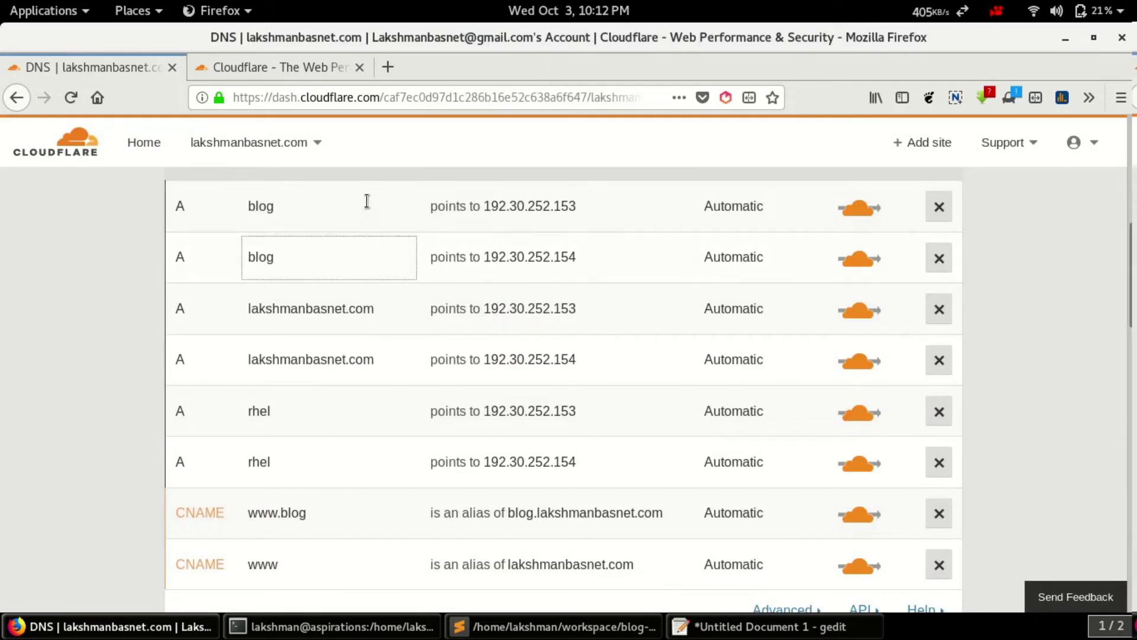
scroll(367, 263, up, 2)
scroll(368, 263, up, 1)
Add an A record named ksp pointing to 192.30.252.153 with a 2-minute TTL.
click(361, 70)
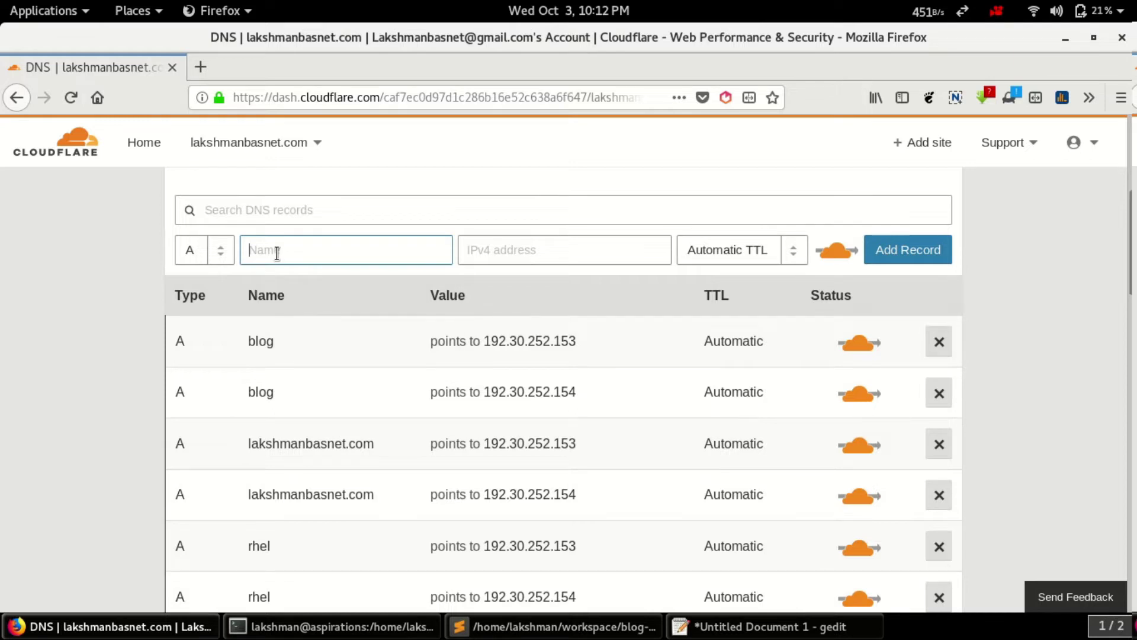
text(ksp)
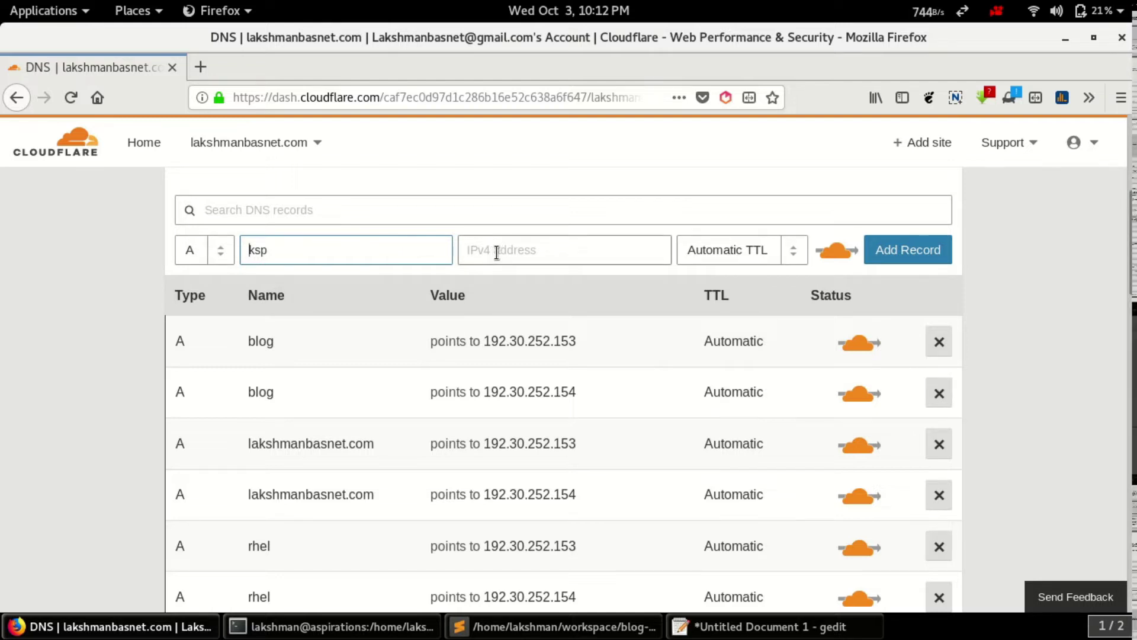
click(511, 222)
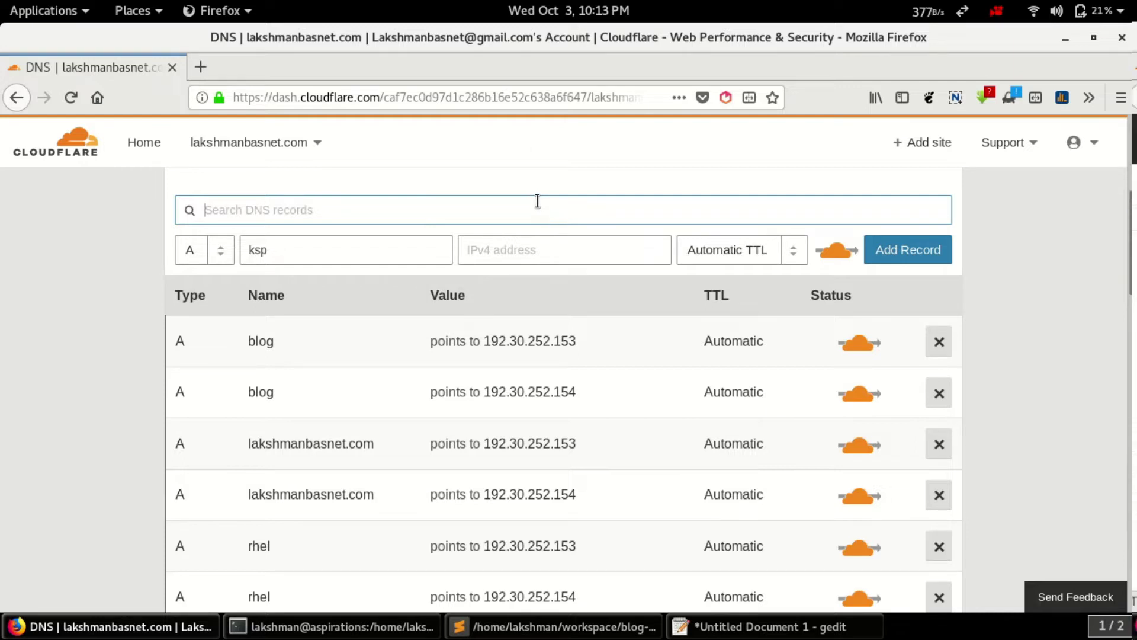
click(518, 242)
text(19)
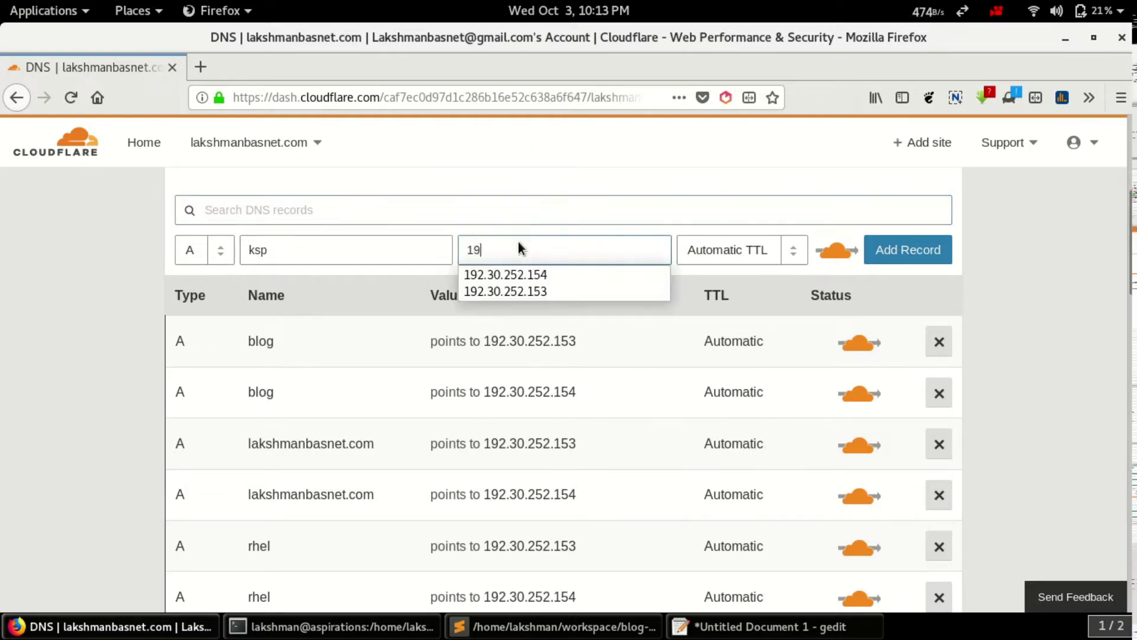
text(2)
click(522, 289)
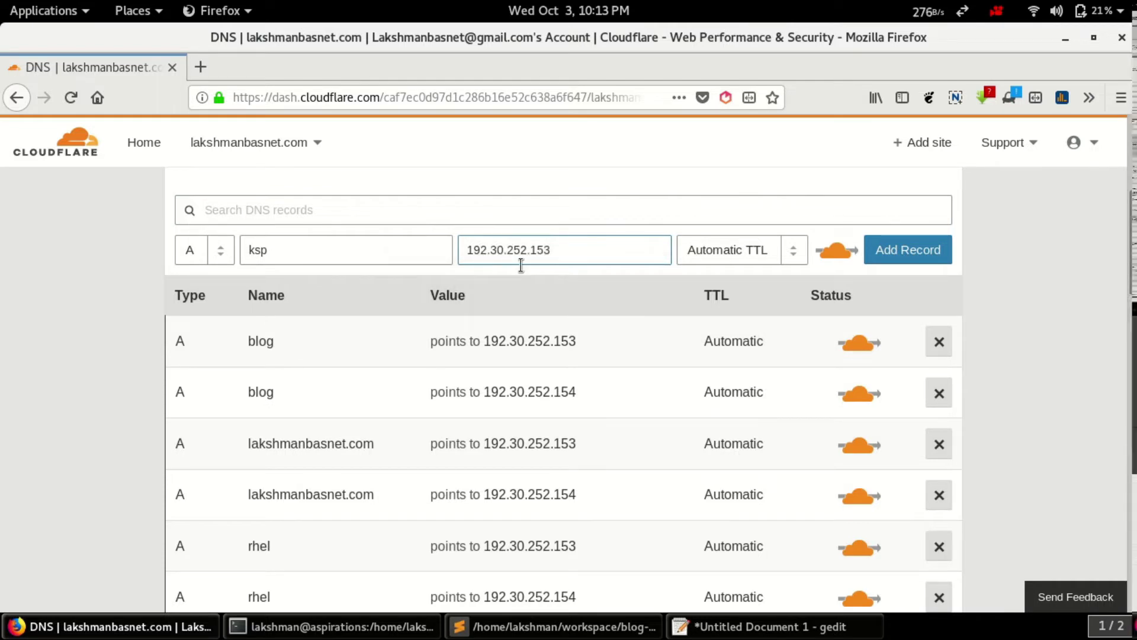
click(712, 248)
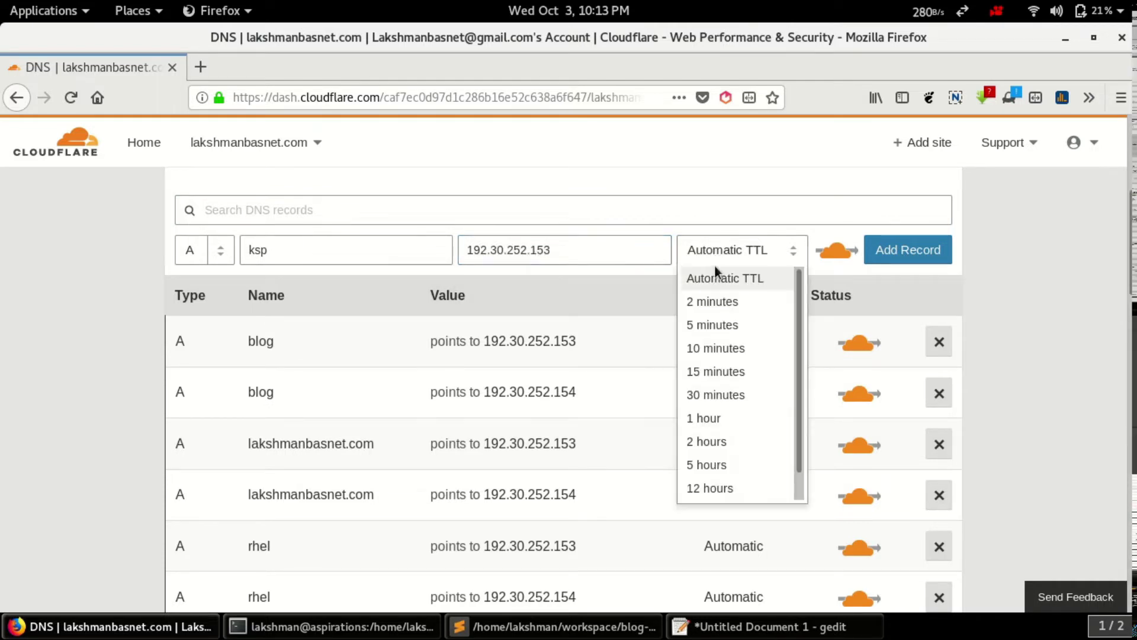
click(716, 301)
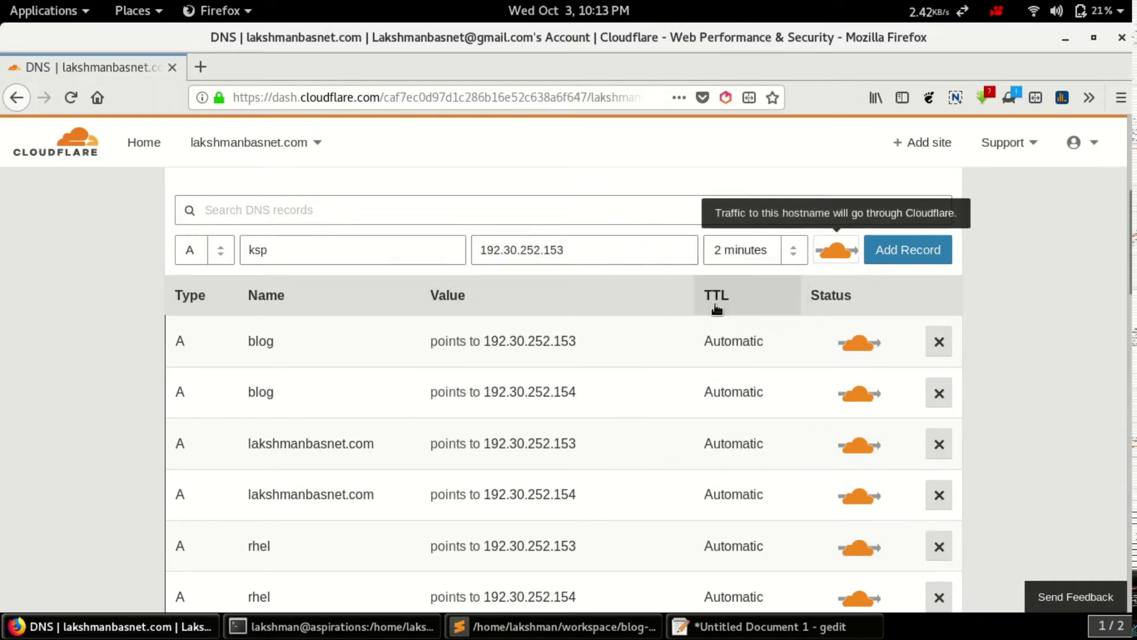
click(921, 251)
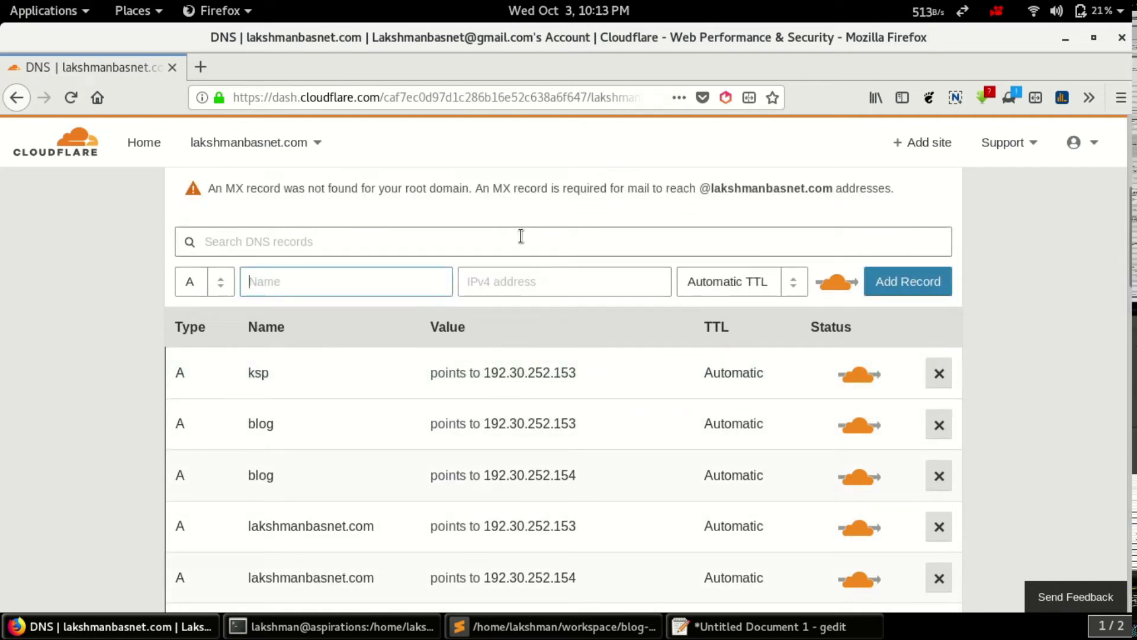
Start a second DNS record named ksp.
scroll(521, 236, down, 2)
scroll(521, 236, down, 4)
scroll(521, 236, up, 1)
scroll(521, 236, up, 3)
scroll(521, 236, up, 2)
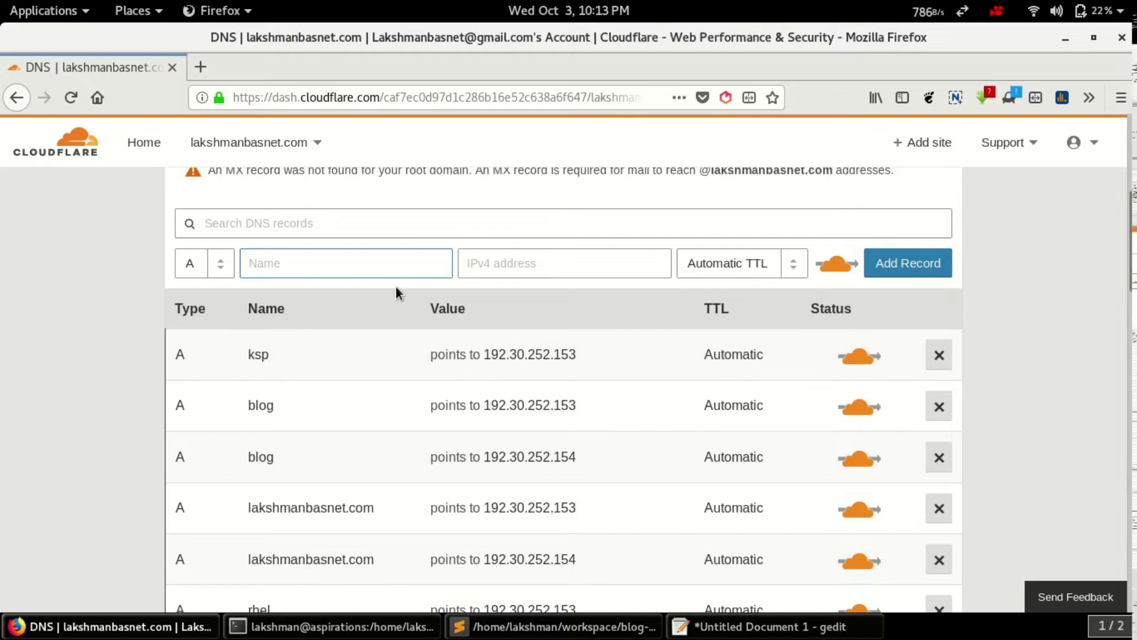
scroll(396, 287, up, 1)
scroll(373, 281, down, 2)
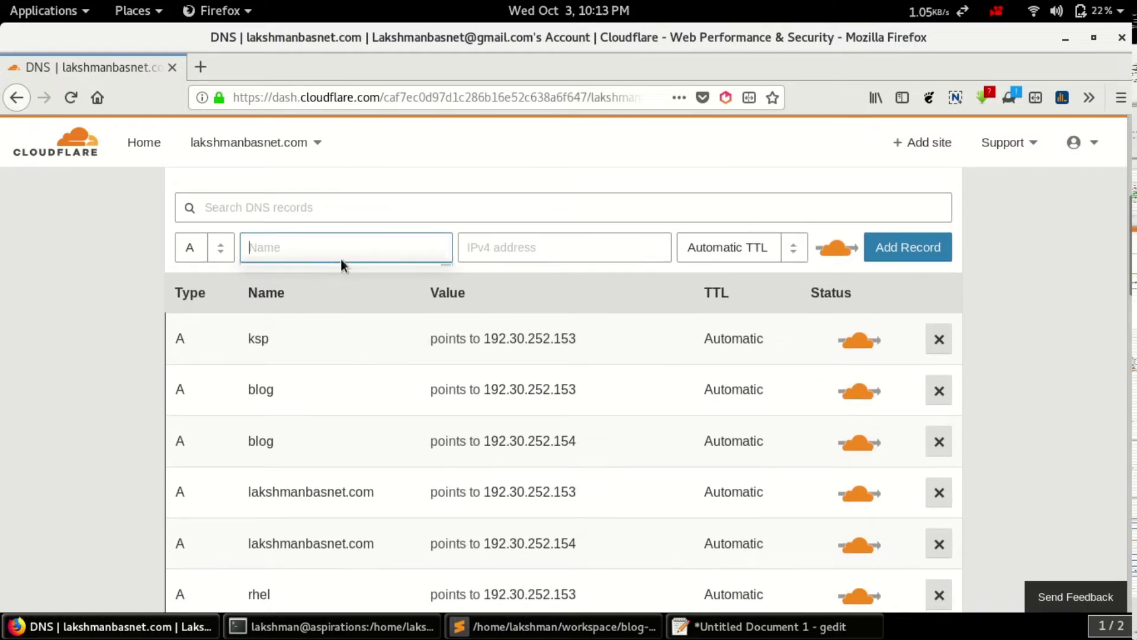
click(340, 258)
key(Escape)
click(333, 174)
click(335, 256)
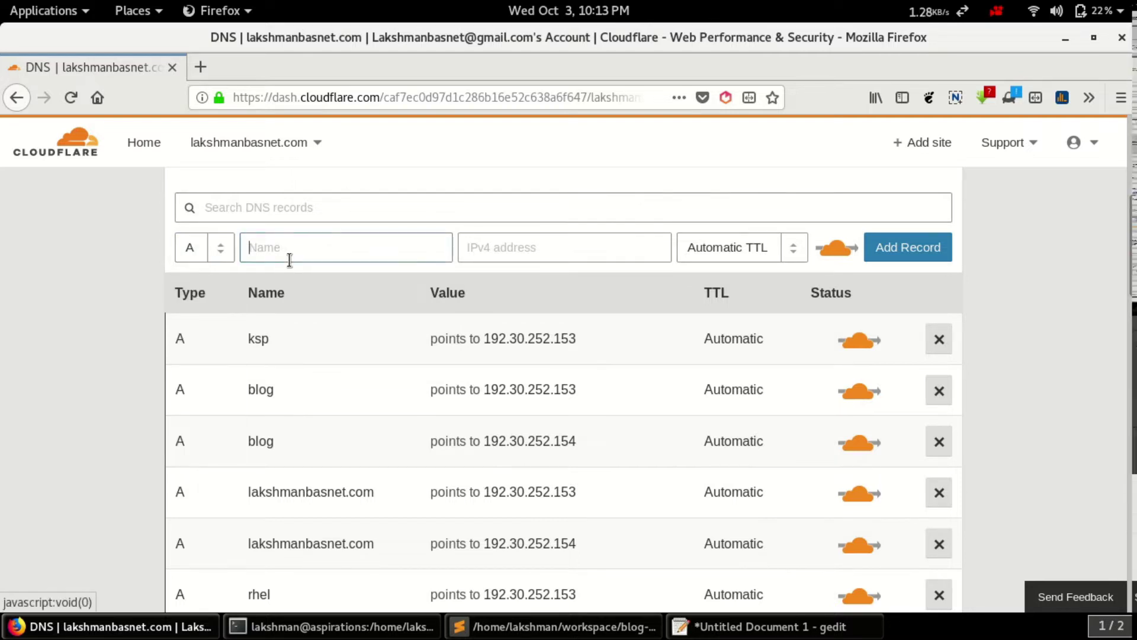
text(ksp)
click(275, 272)
Set the second record's IPv4 address to 192.30.252.154.
click(479, 247)
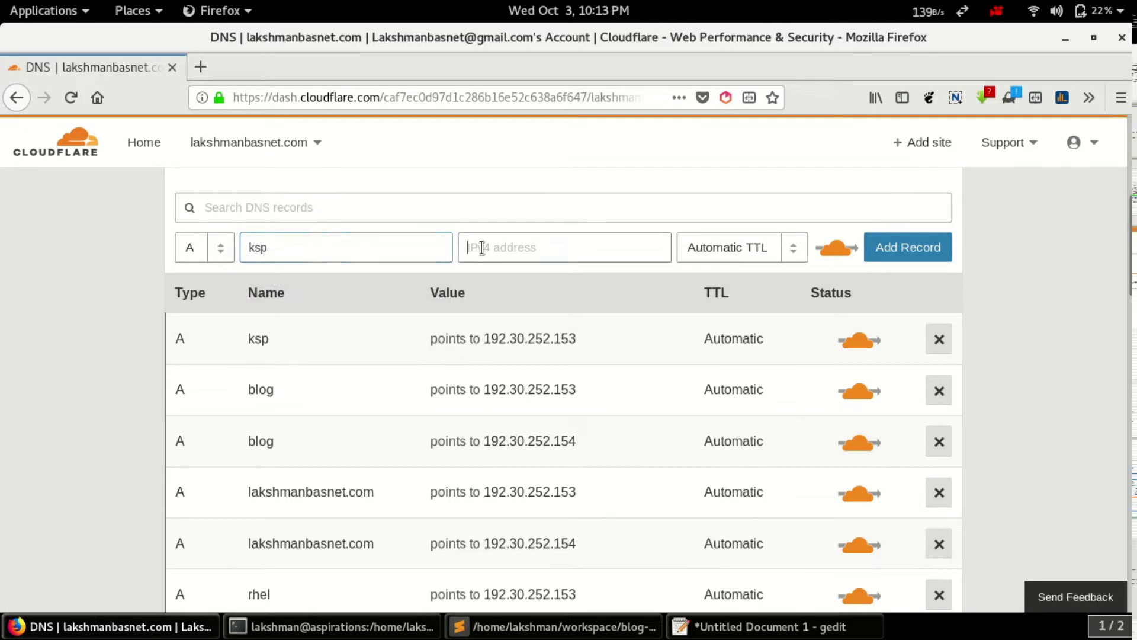
text(192)
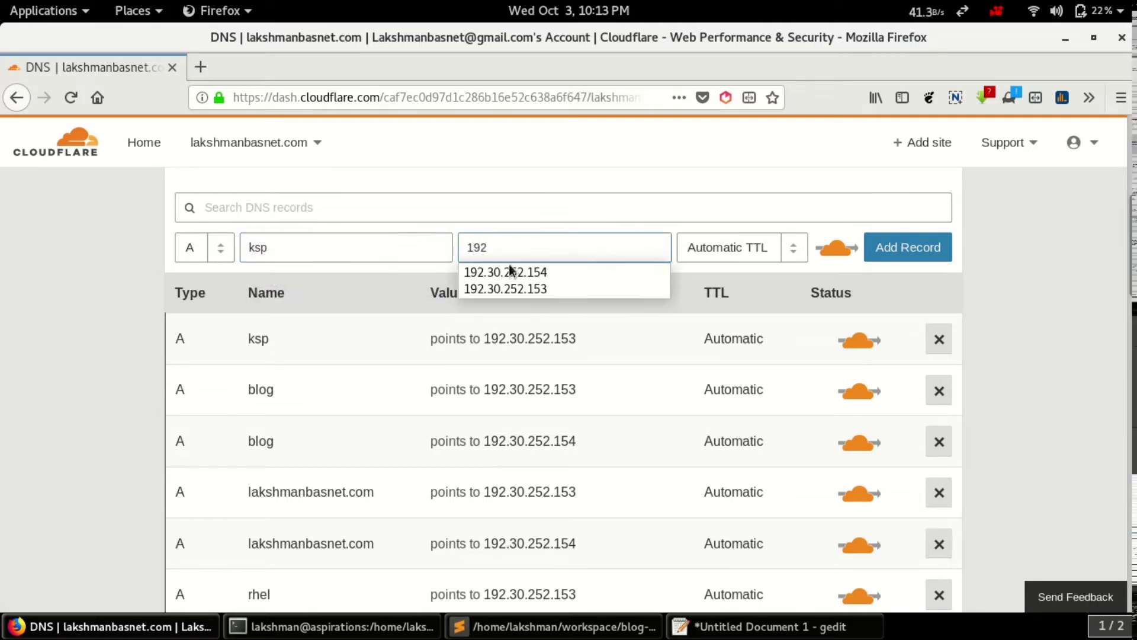
click(513, 271)
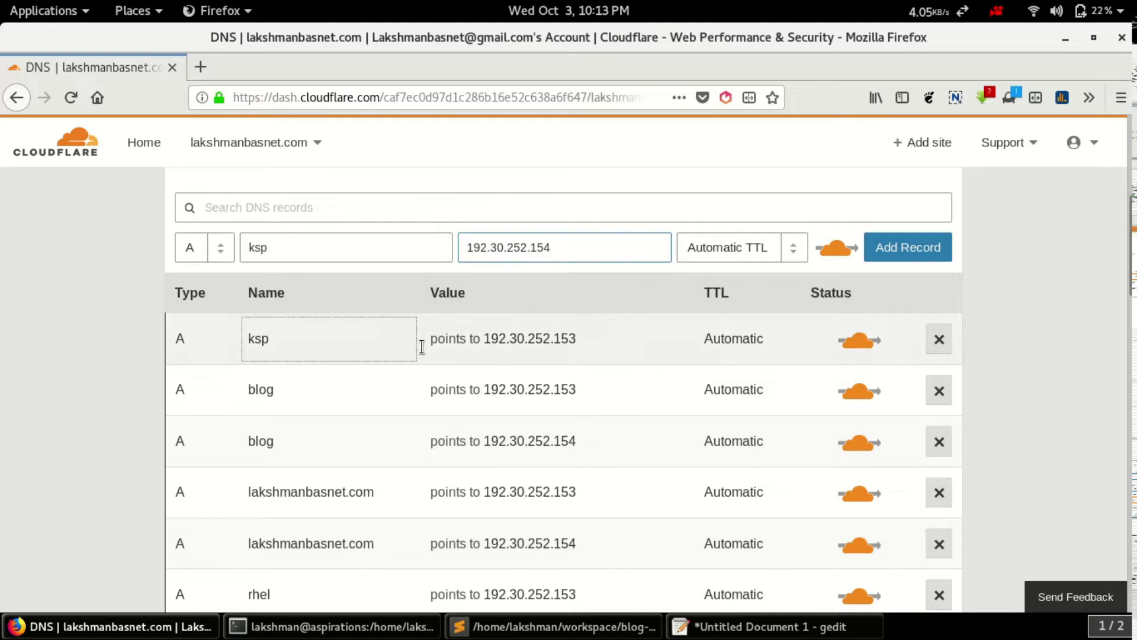
click(577, 343)
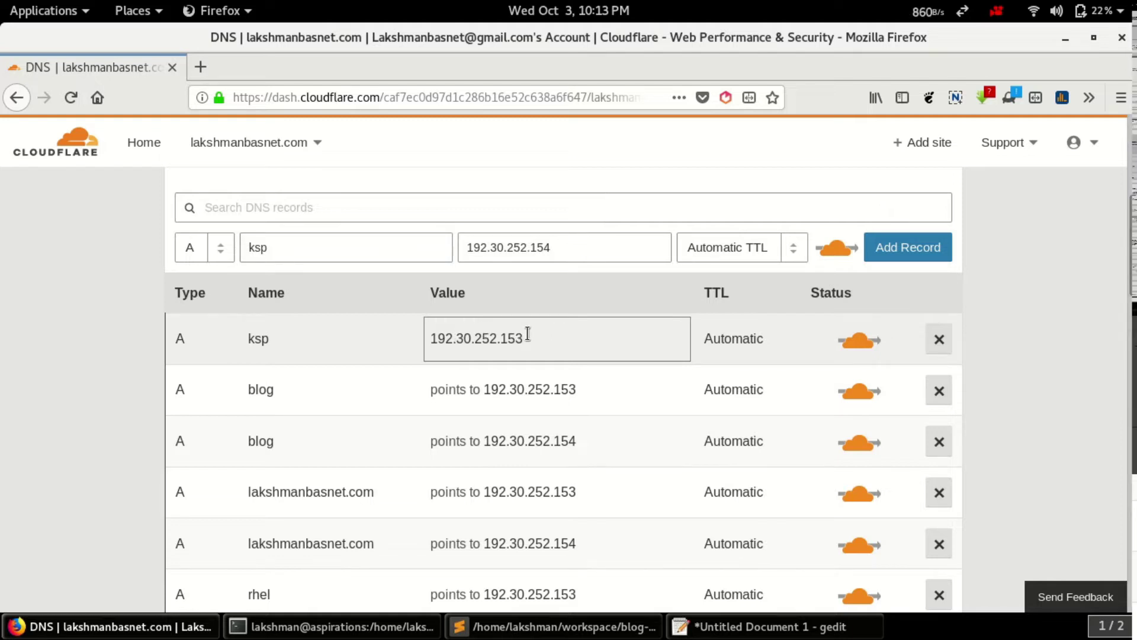
click(556, 247)
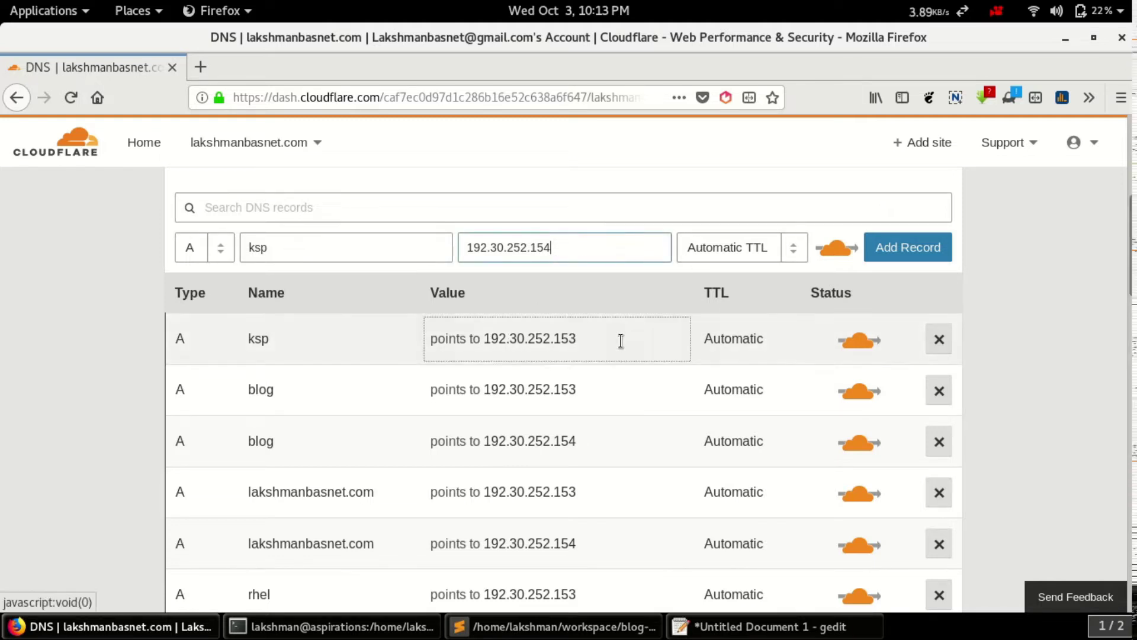
Set its TTL to 2 minutes and add the record.
click(787, 249)
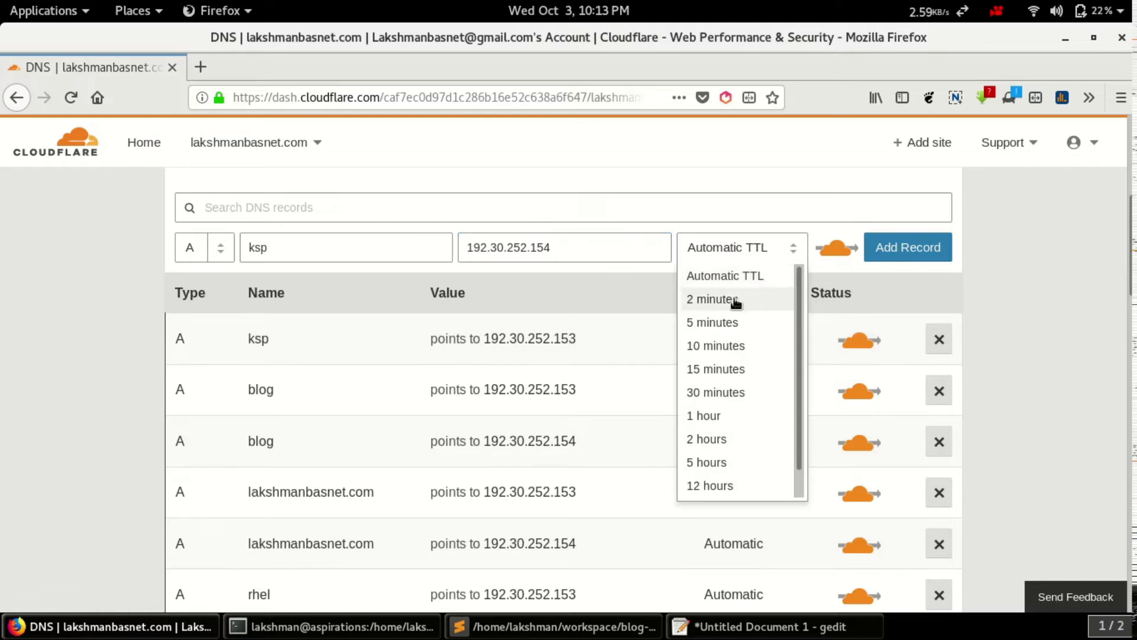
click(734, 299)
click(752, 248)
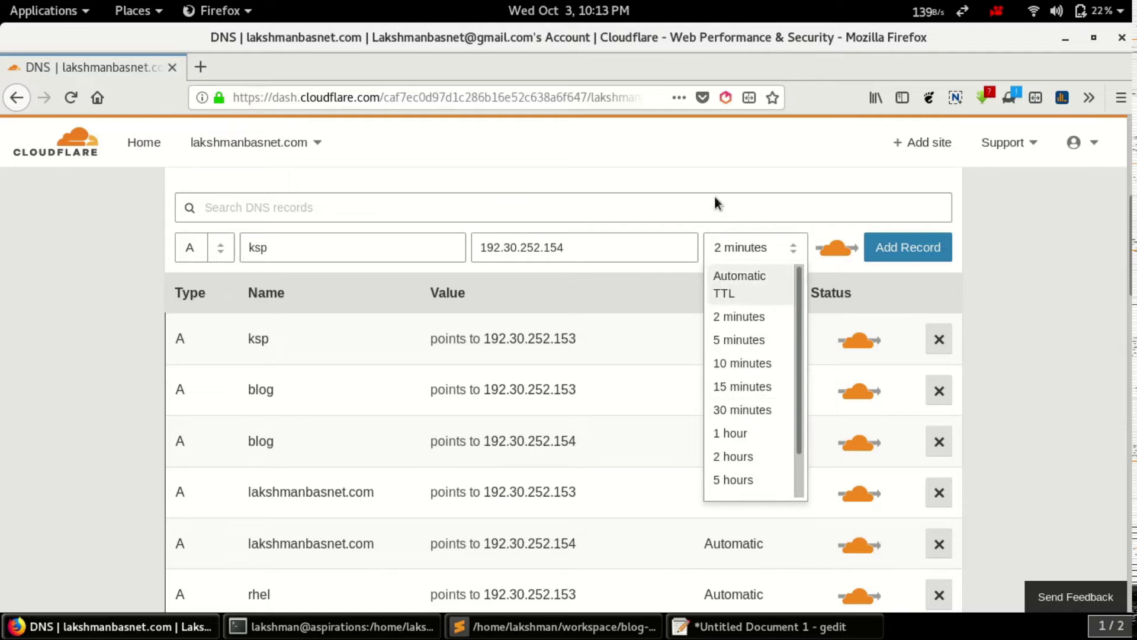
click(741, 251)
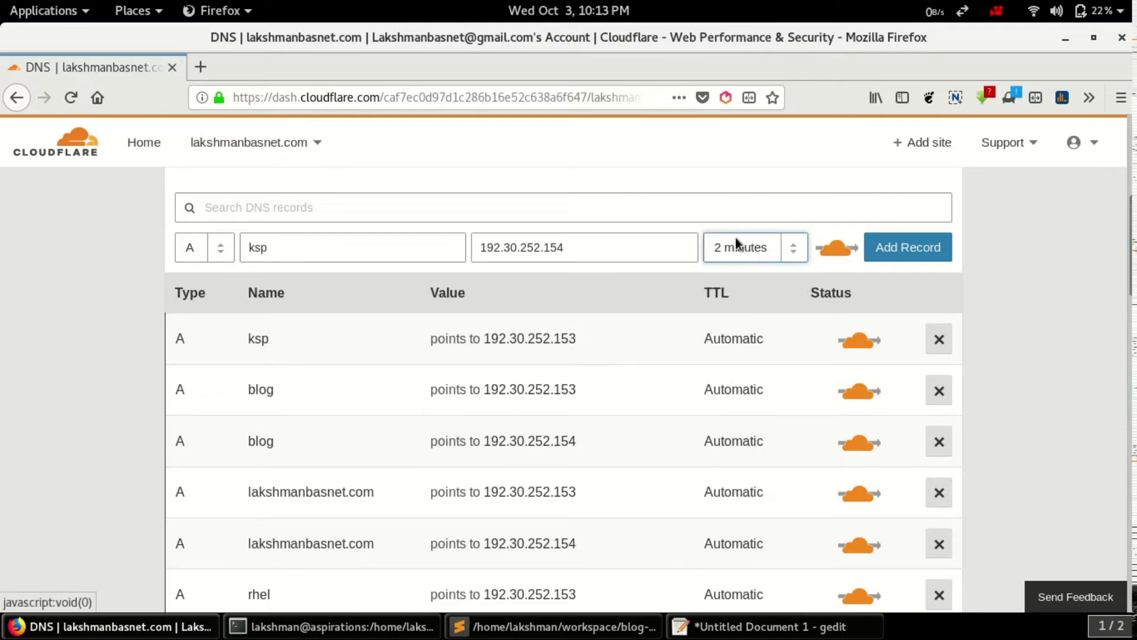
scroll(749, 229, up, 2)
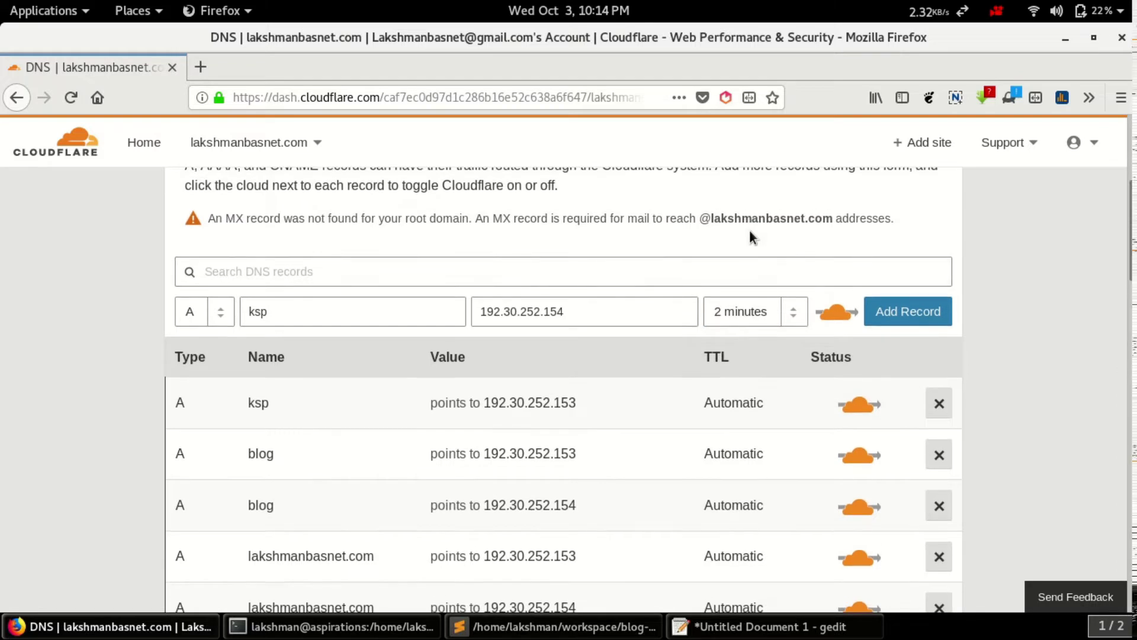
scroll(748, 230, down, 3)
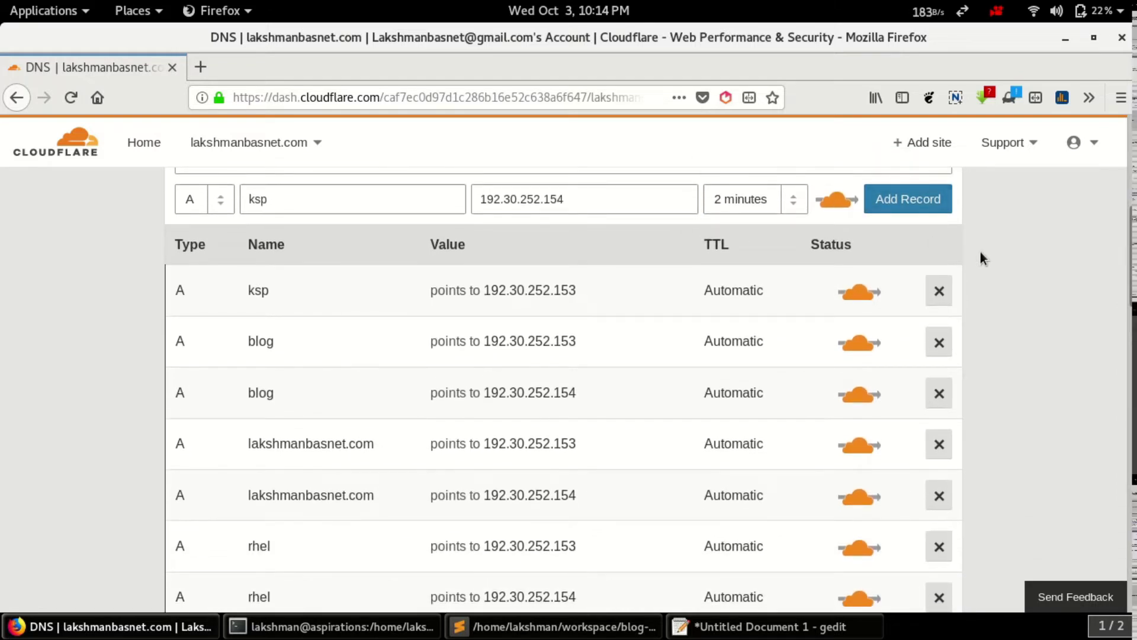
scroll(1007, 258, up, 1)
click(932, 221)
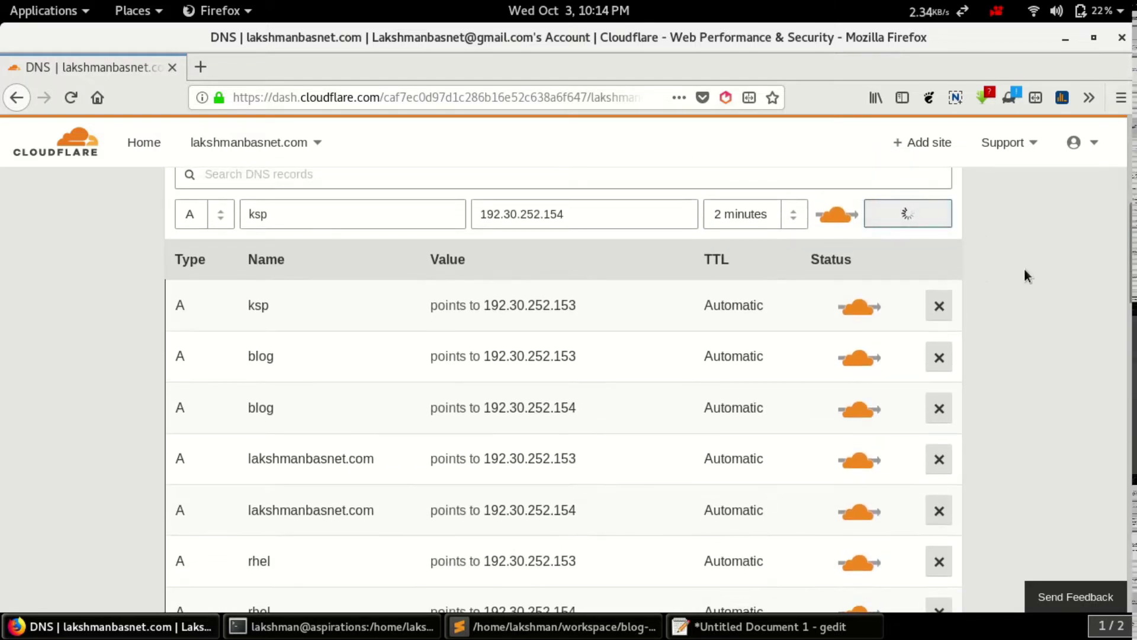
scroll(1029, 278, up, 1)
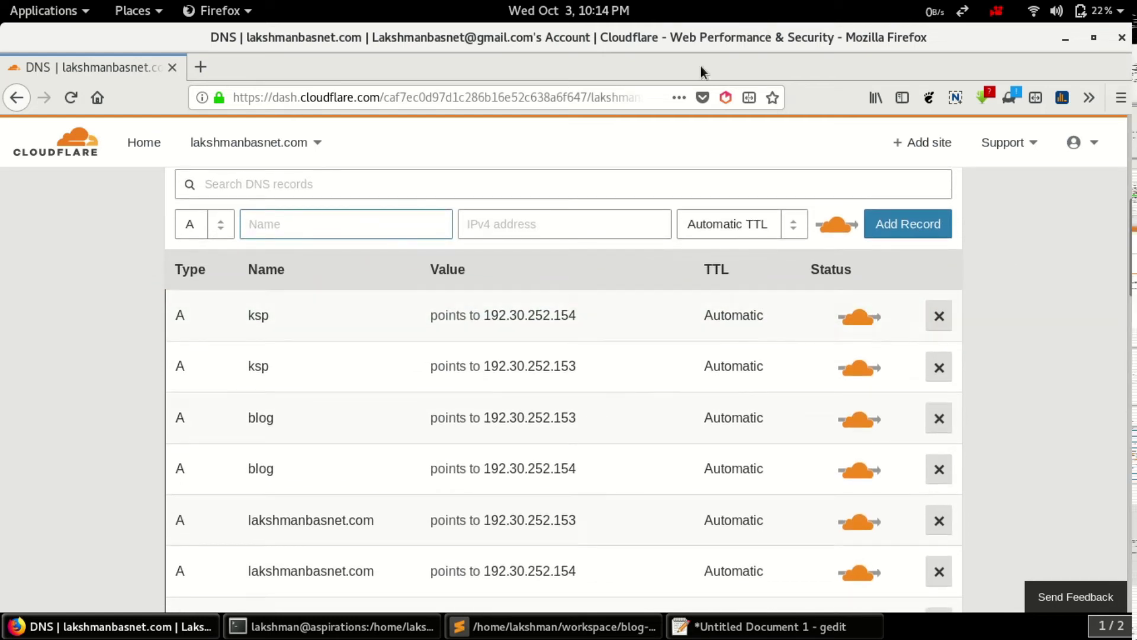
scroll(620, 136, up, 5)
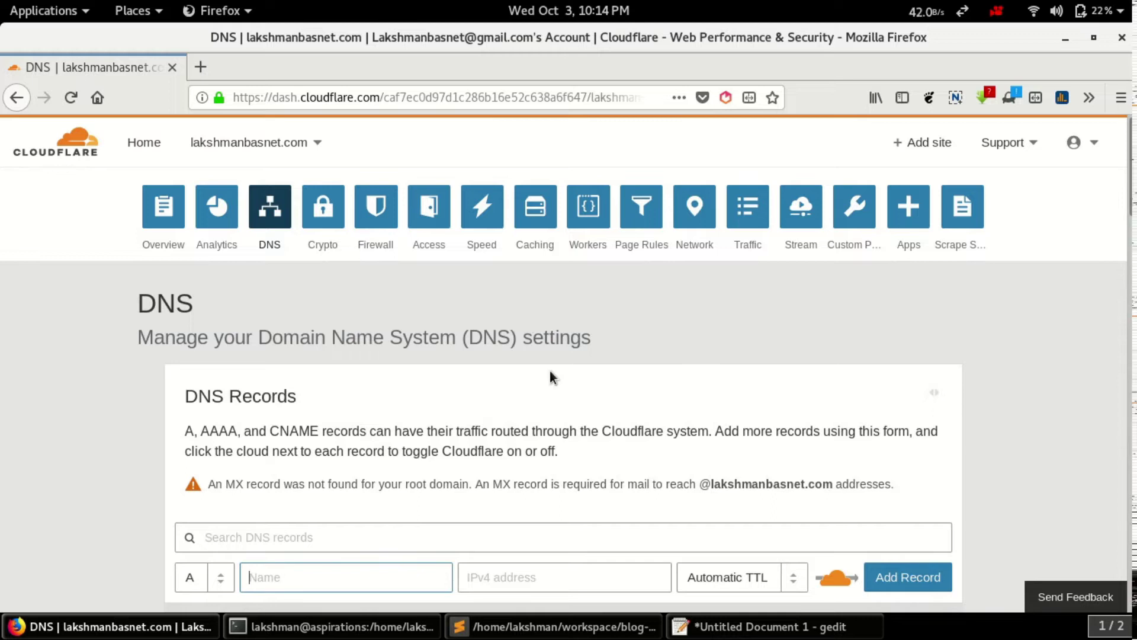
scroll(550, 372, down, 1)
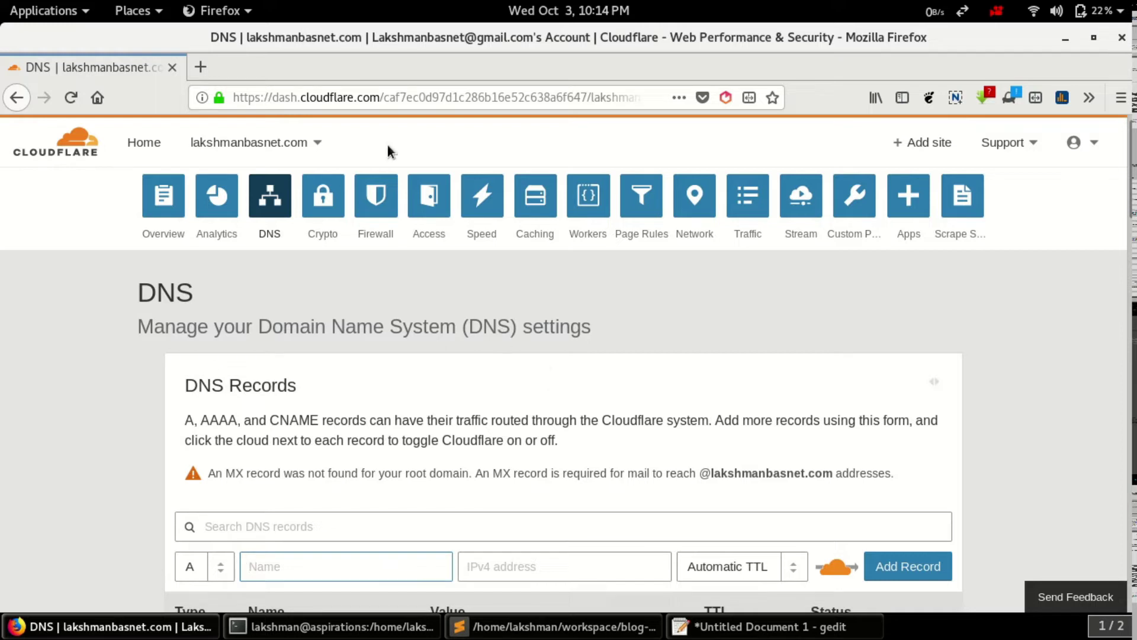
Load ksp.lakshmanbasnet.com in a new tab; it still shows Server Not Found.
click(205, 66)
text(ksp.lakshm)
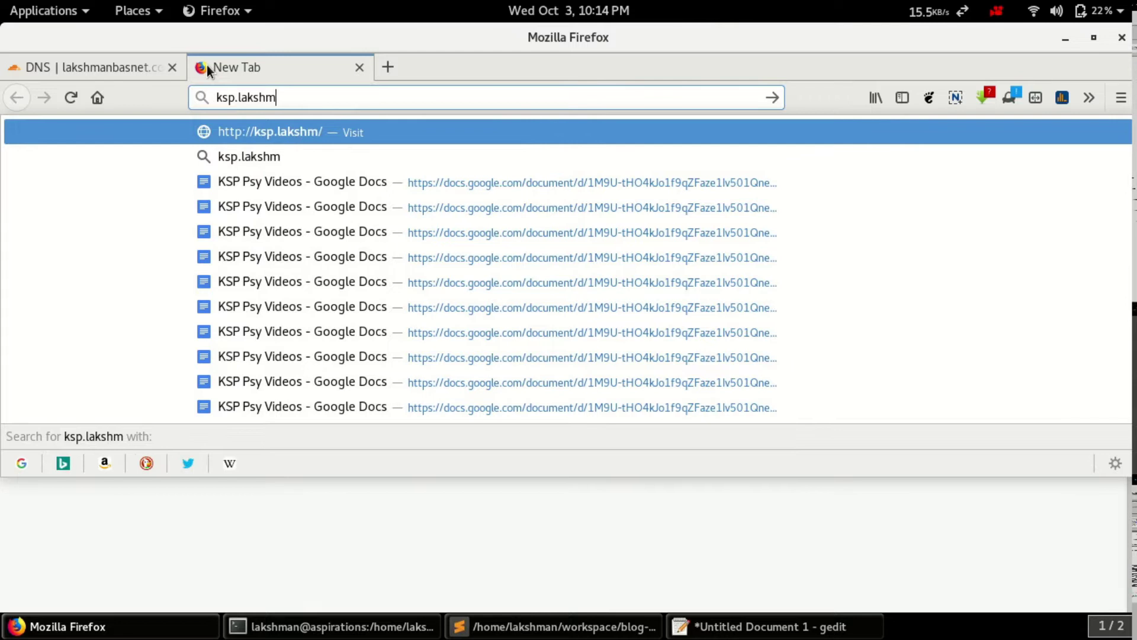
text(anbasnet.c)
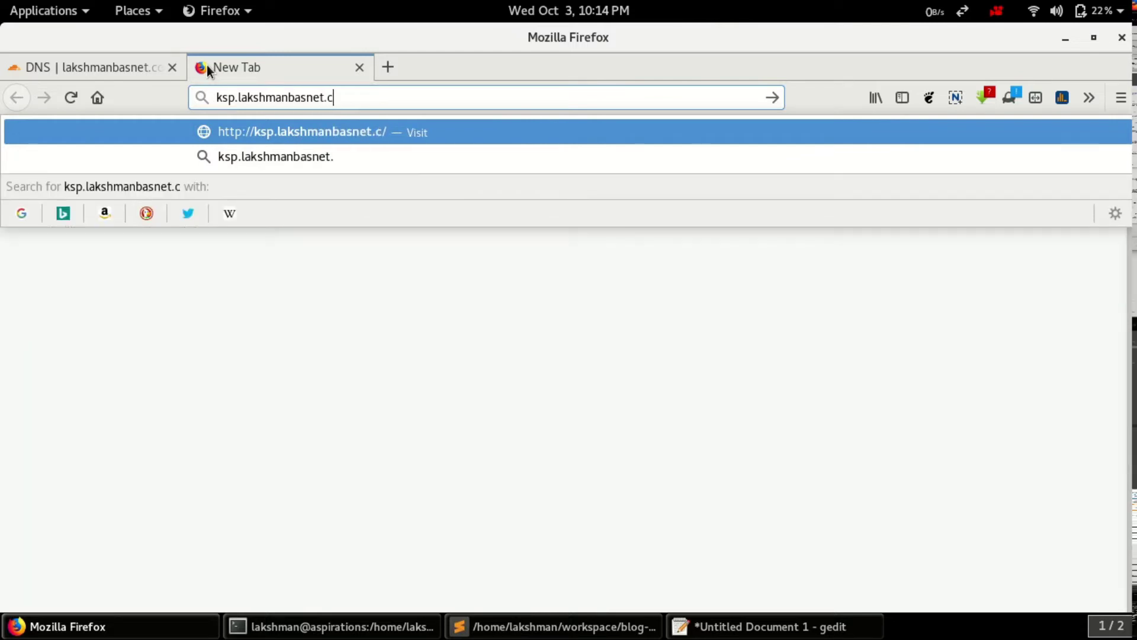
text(om)
key(Return)
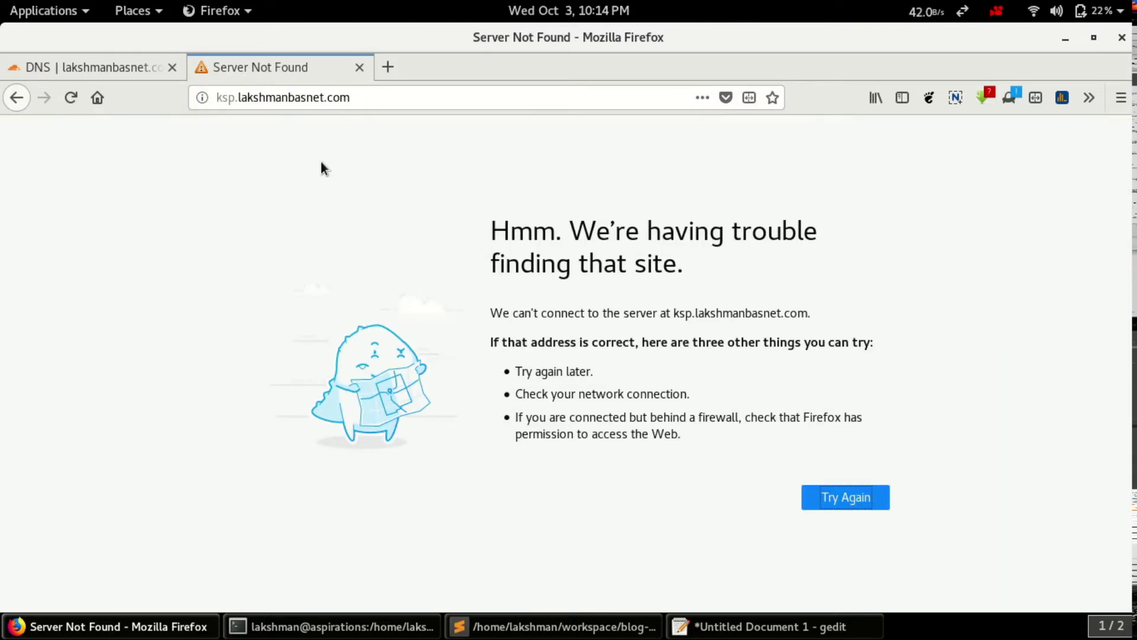
Open github.com in a new tab.
click(389, 74)
text(g)
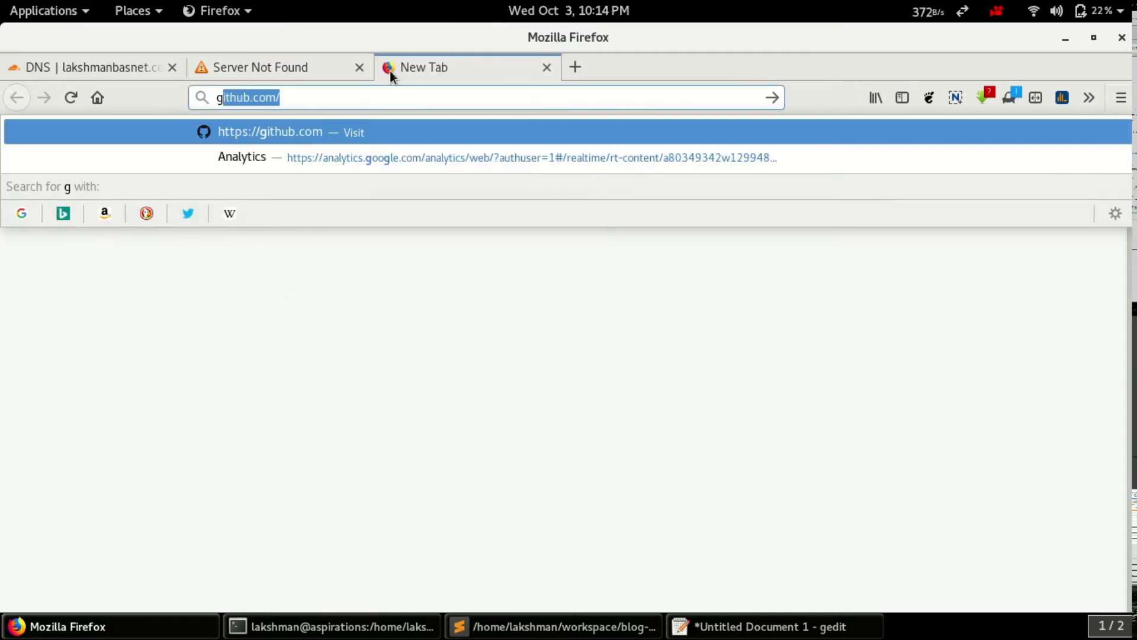
text(it)
key(Return)
click(287, 65)
click(396, 67)
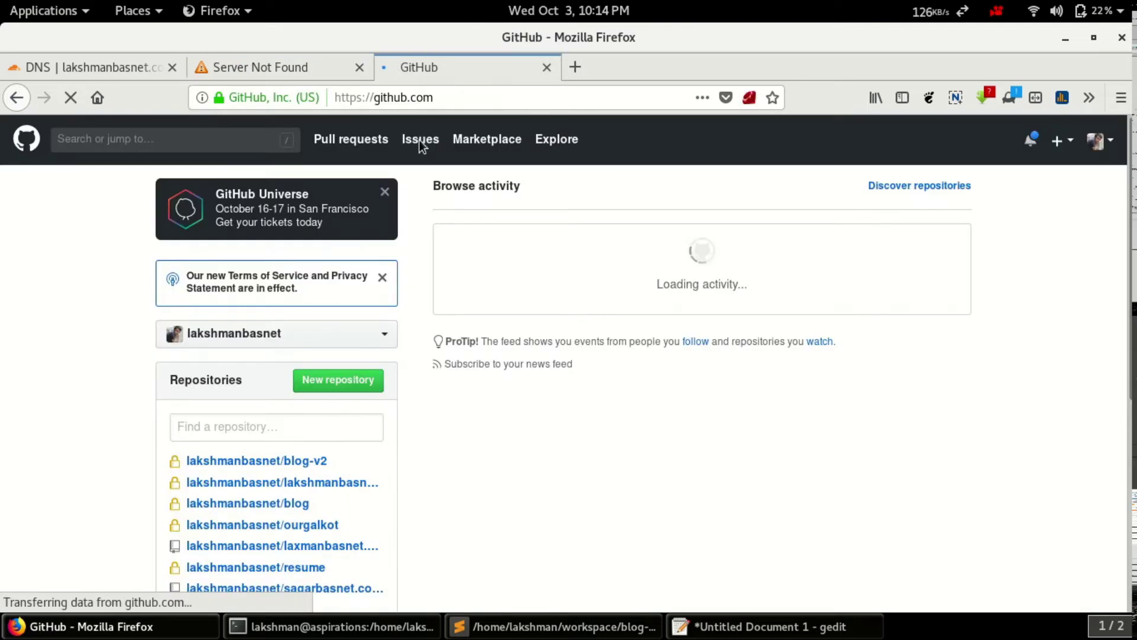
scroll(455, 234, down, 1)
scroll(456, 236, up, 1)
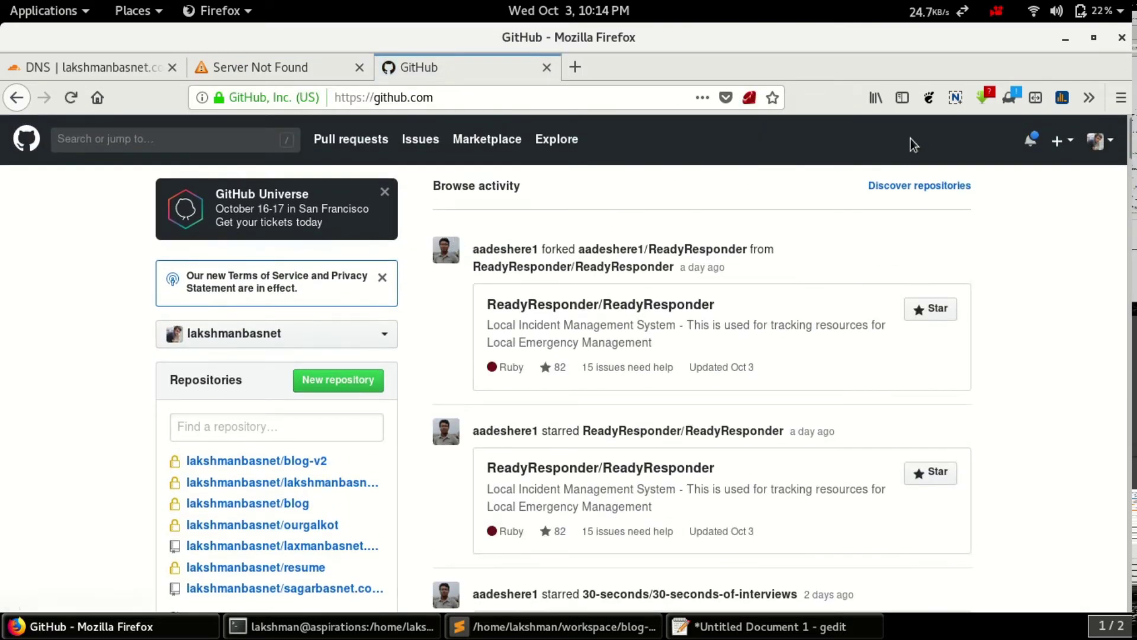
Create a public repository named ksp initialized with a README.
click(1059, 147)
click(984, 171)
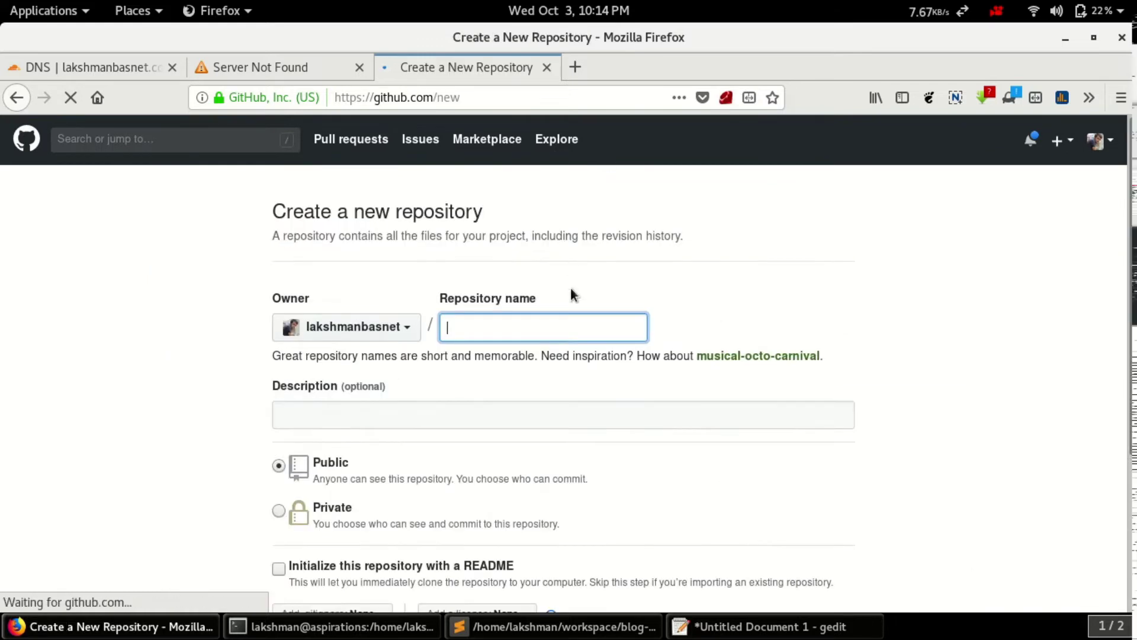
text(ksp)
scroll(541, 361, down, 4)
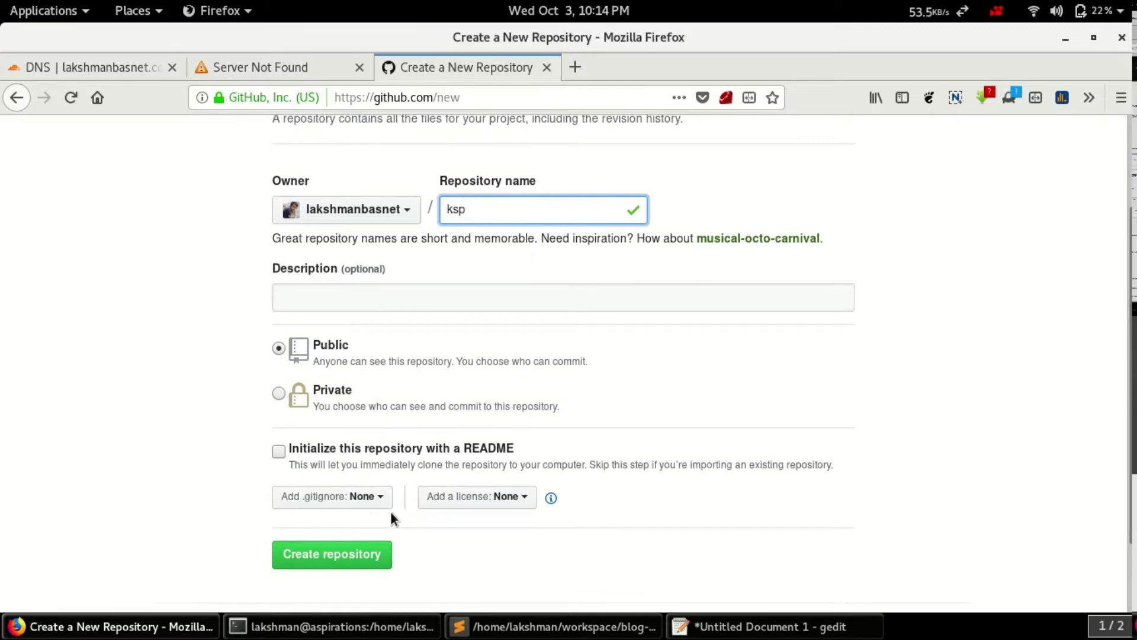
click(278, 451)
click(332, 553)
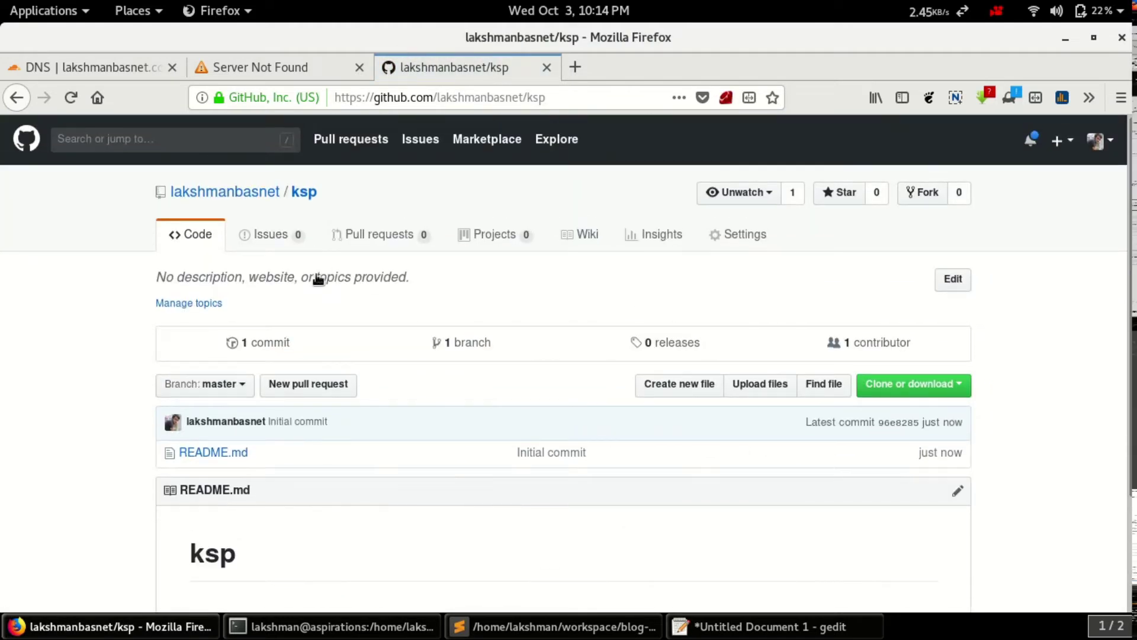
scroll(374, 366, down, 2)
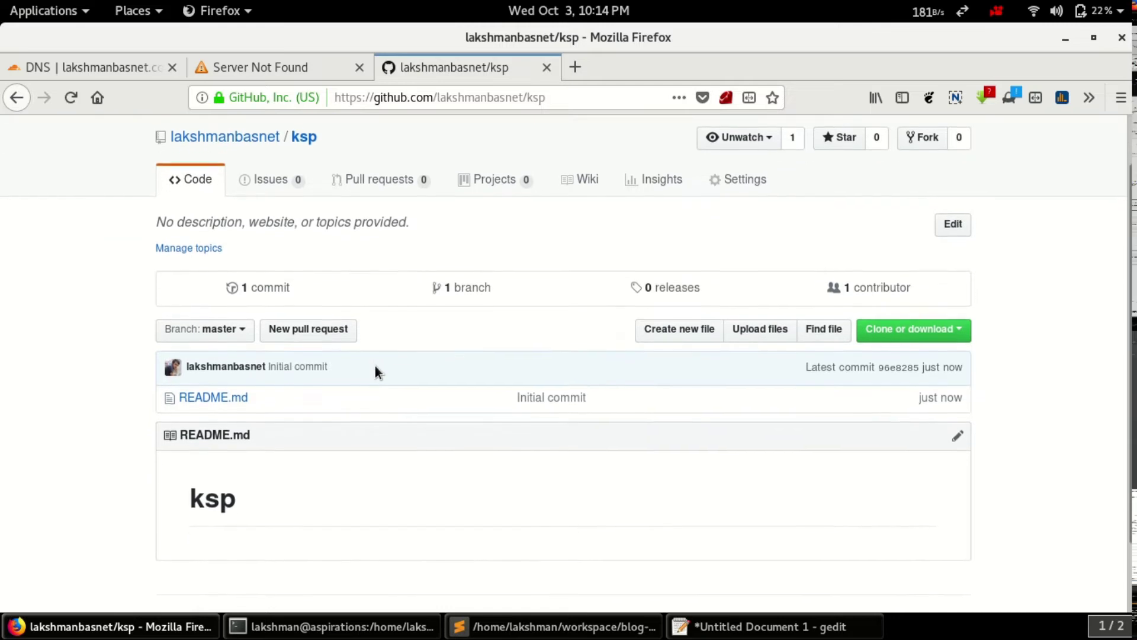
Create index.html with a '<h1> Hello World' heading.
click(693, 328)
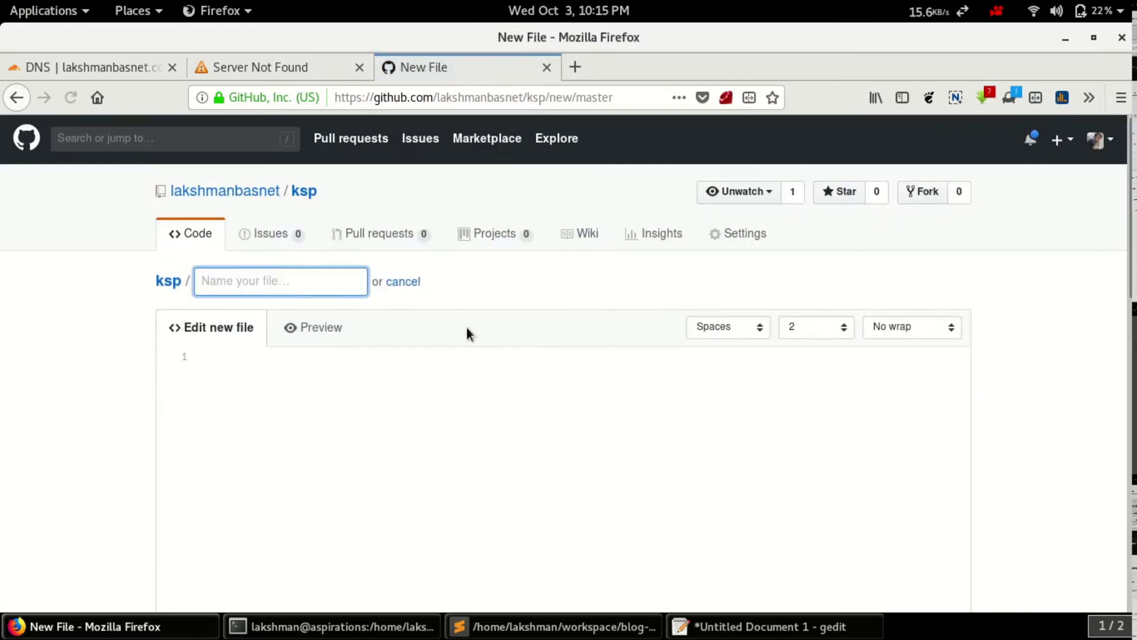
text(index.html)
click(339, 305)
click(301, 379)
text(<h1> Hello 0)
text(w)
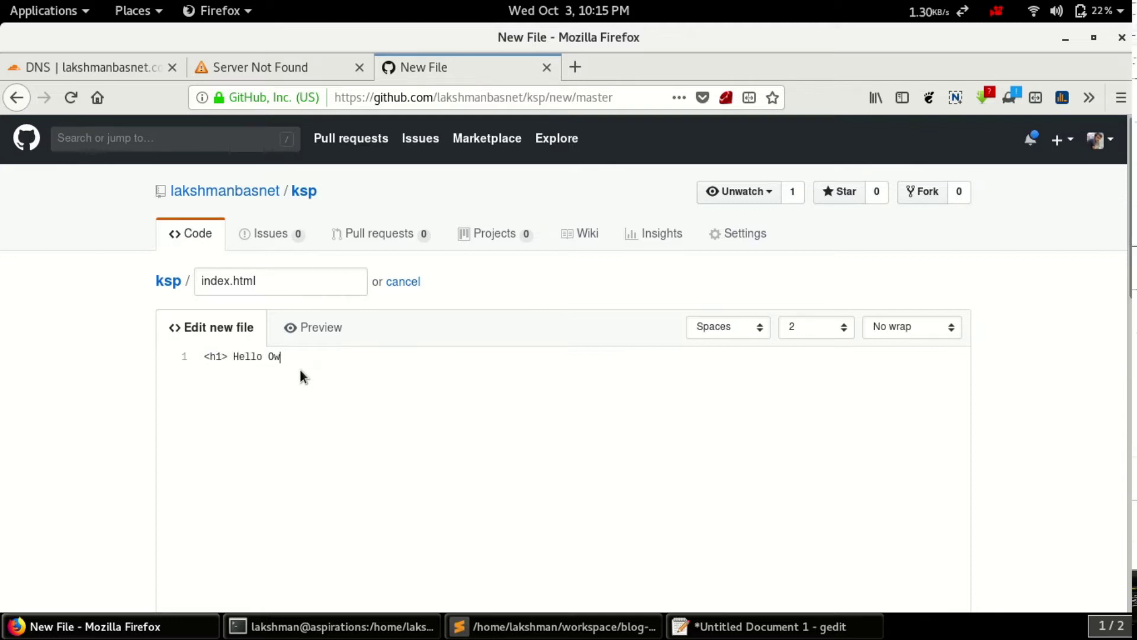
key(BackSpace)
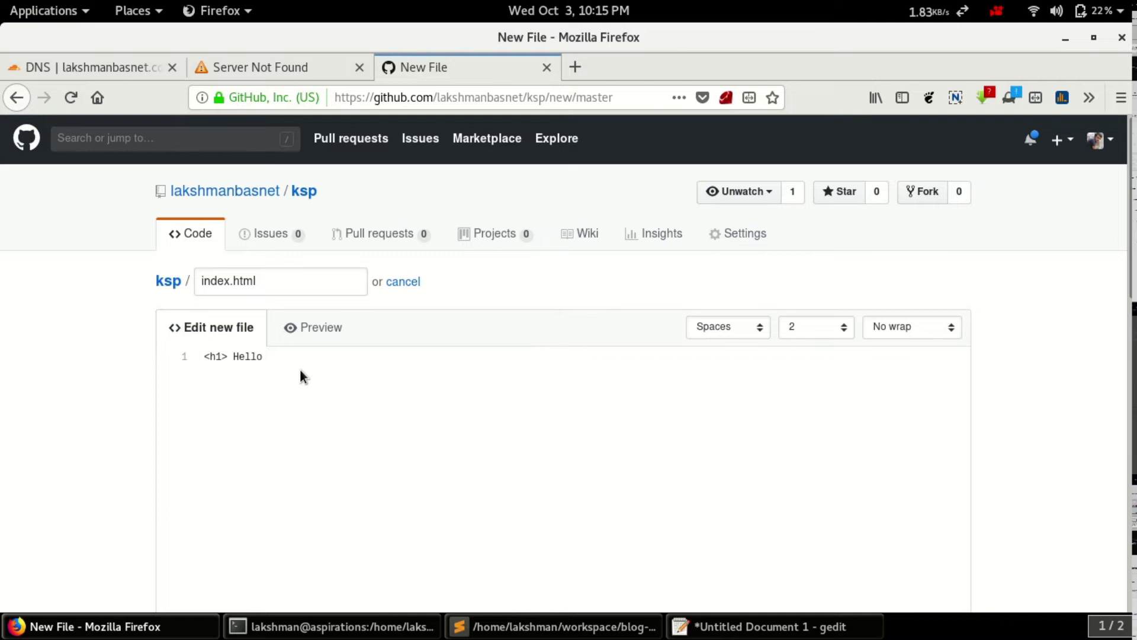
text( World</h1>)
Add a line announcing the sub domain live via GitHub Pages through Cloudflare, preview, and commit.
key(Return)
text(I am)
text( new sub domain)
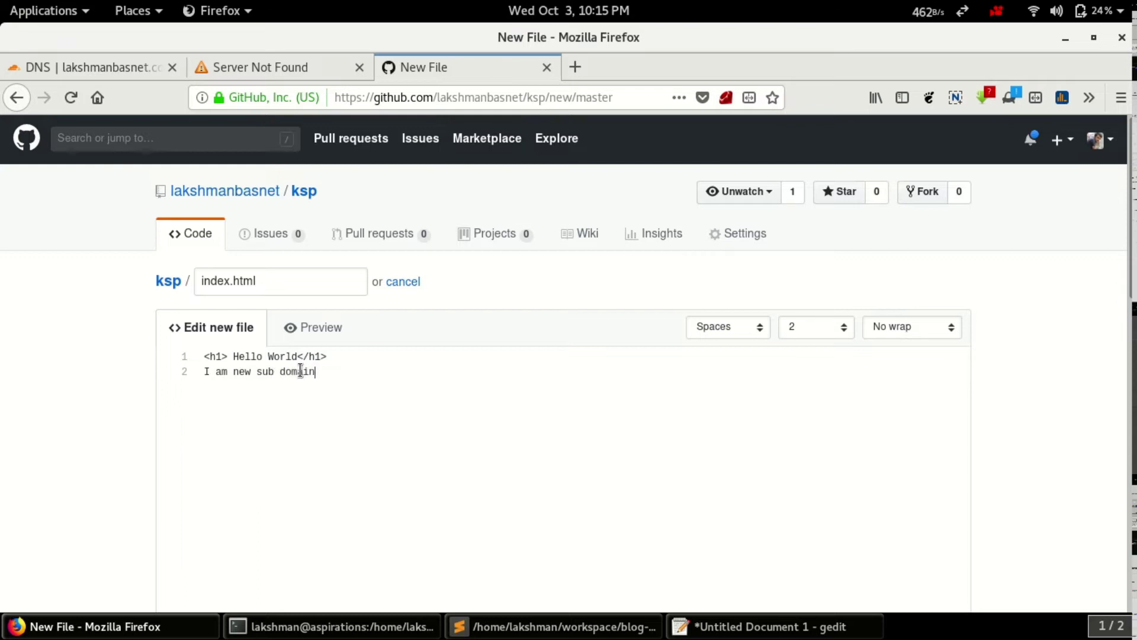
text( just created coming live from github pages tho)
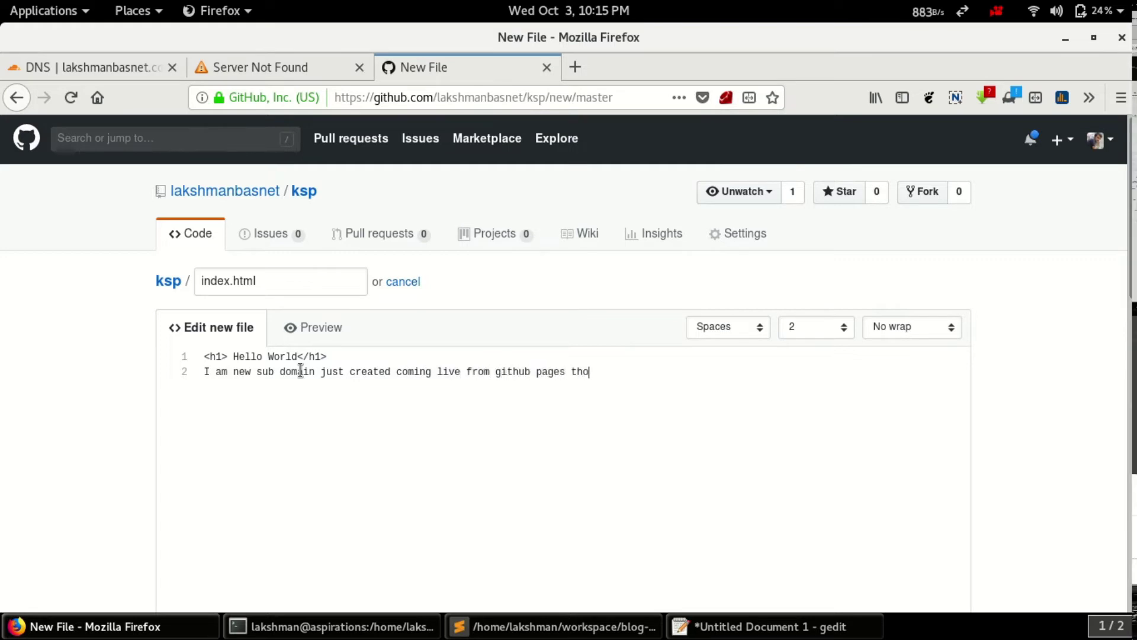
key(BackSpace)
text(rough cloudflare!)
click(304, 323)
scroll(256, 394, down, 5)
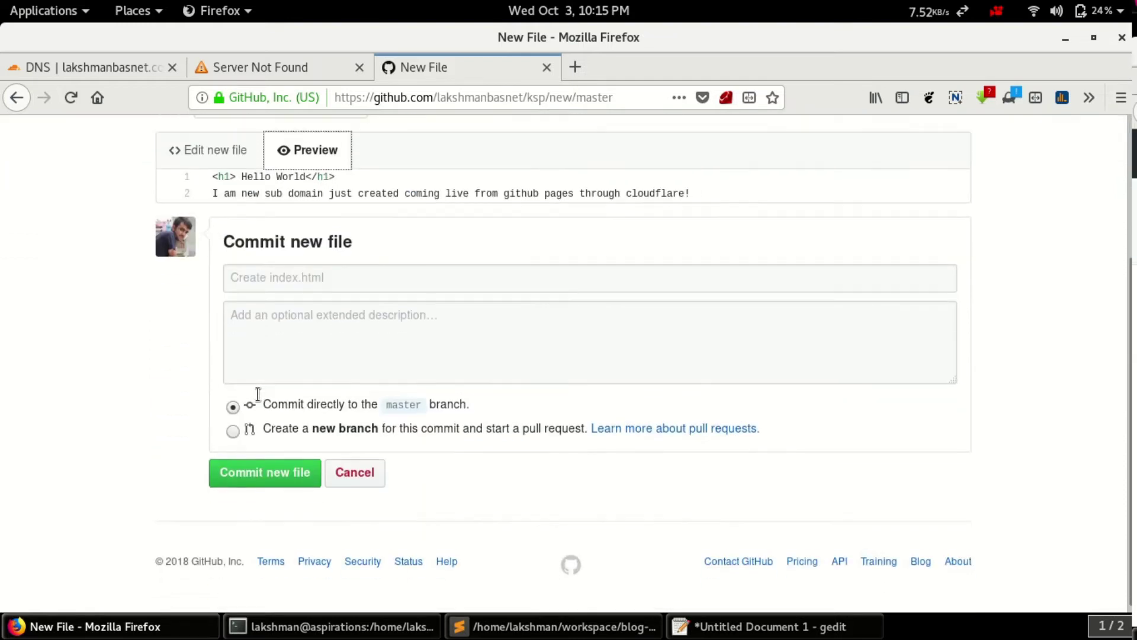
click(265, 465)
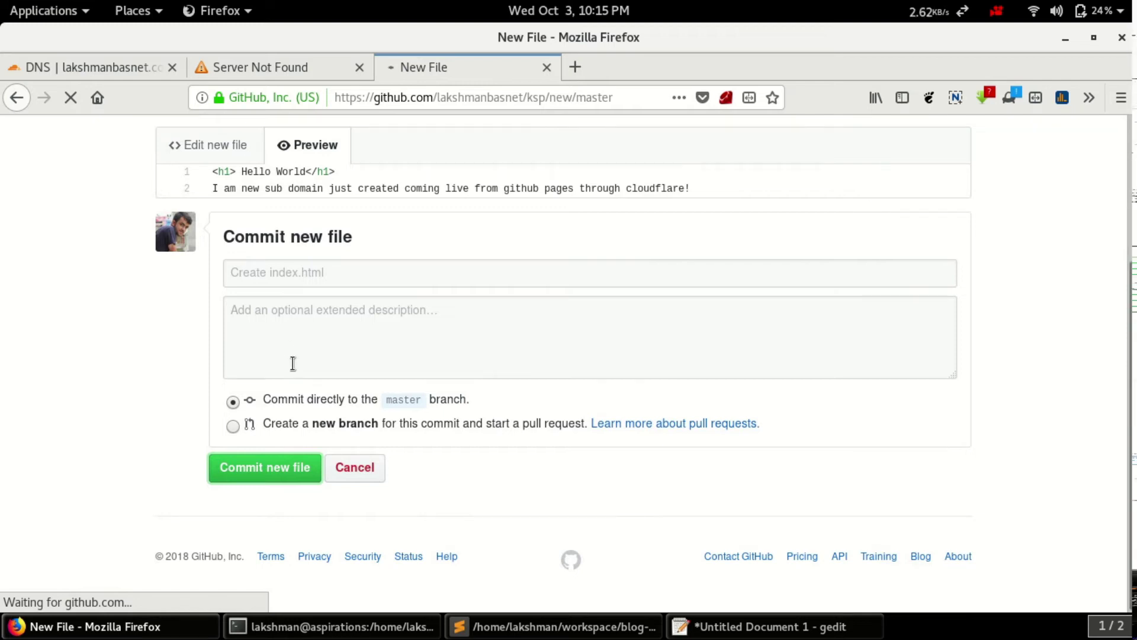
scroll(293, 366, down, 3)
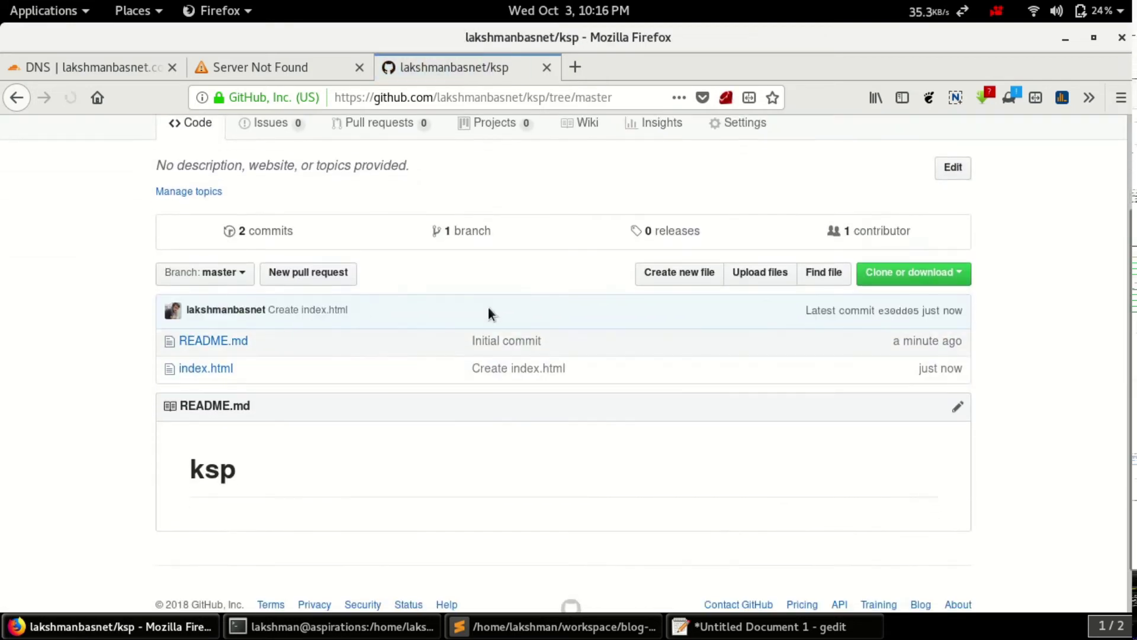
Draft a new CNAME file containing ksp.lakshmanbasnet.com, then return to the Server Not Found tab.
click(690, 277)
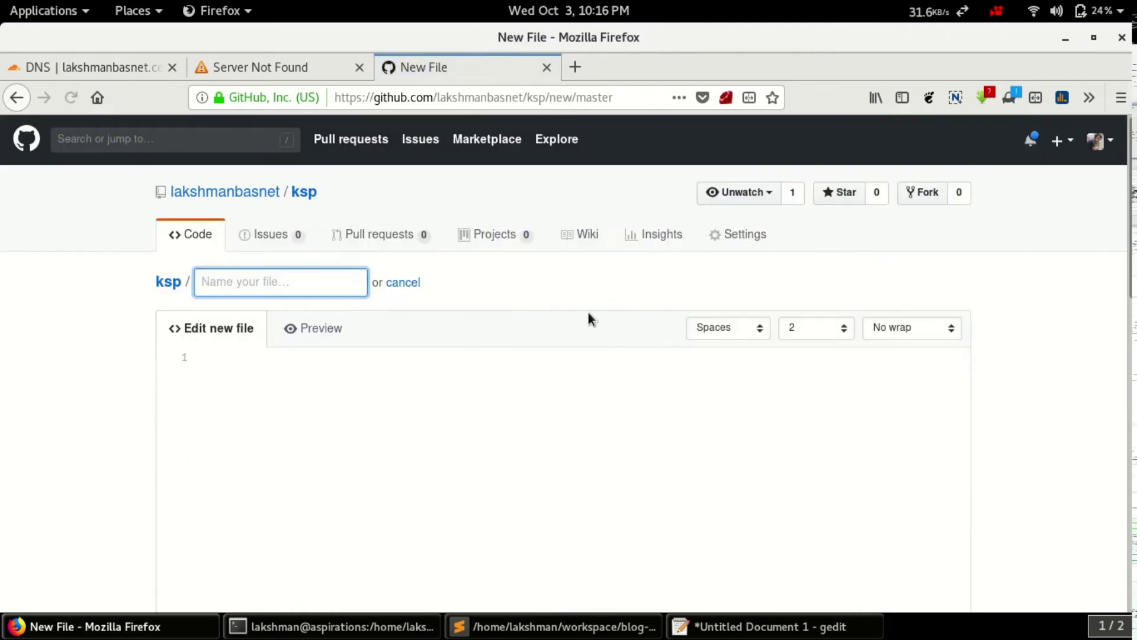
text(CNAME)
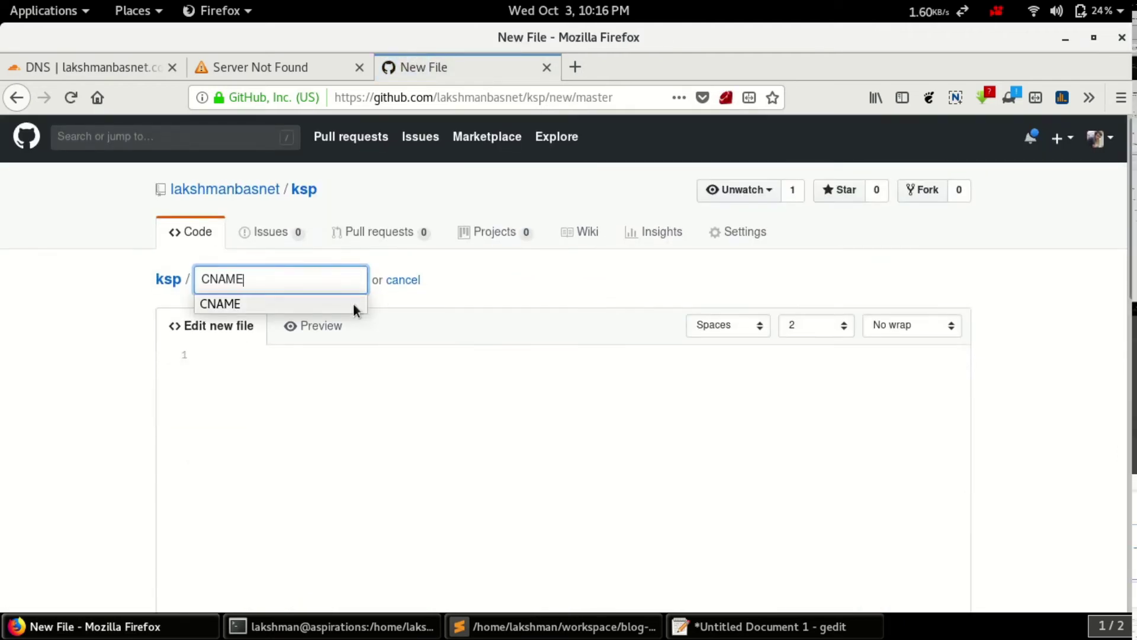
click(330, 302)
click(293, 364)
text(ksp.lakshmanbas)
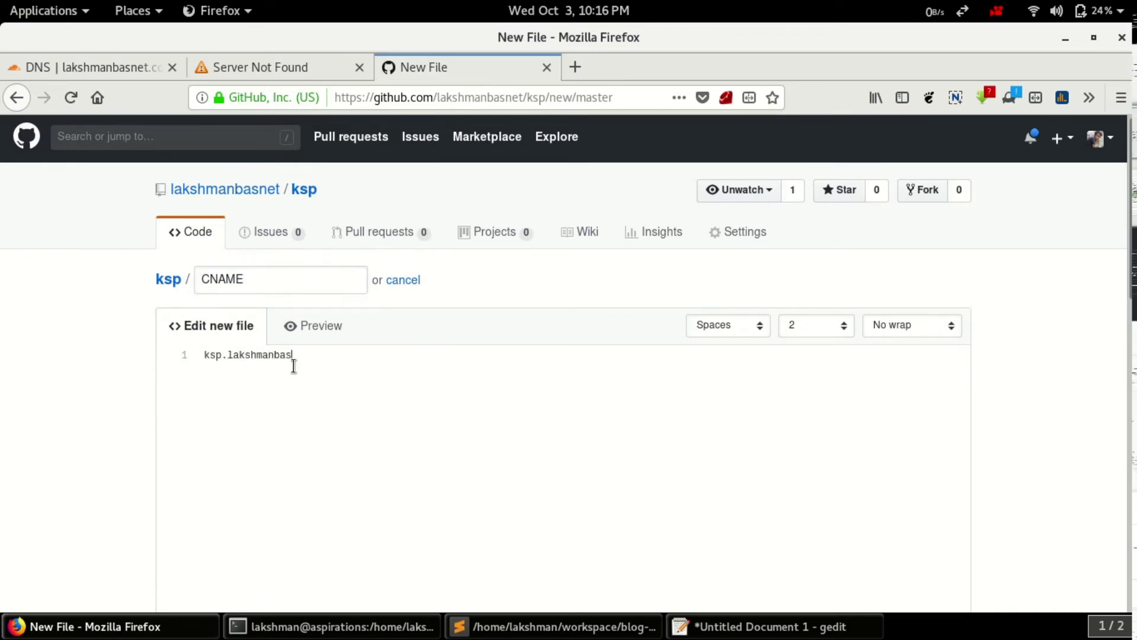
text(net.com)
click(225, 68)
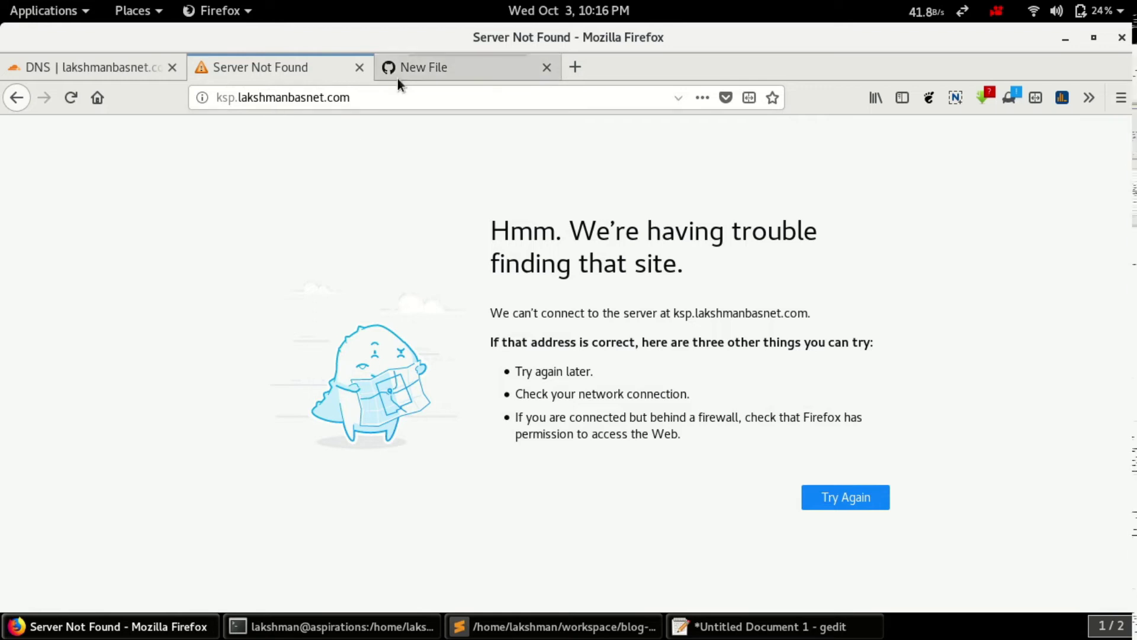
Reload the ksp.lakshmanbasnet.com error page twice to check whether it resolves.
click(410, 69)
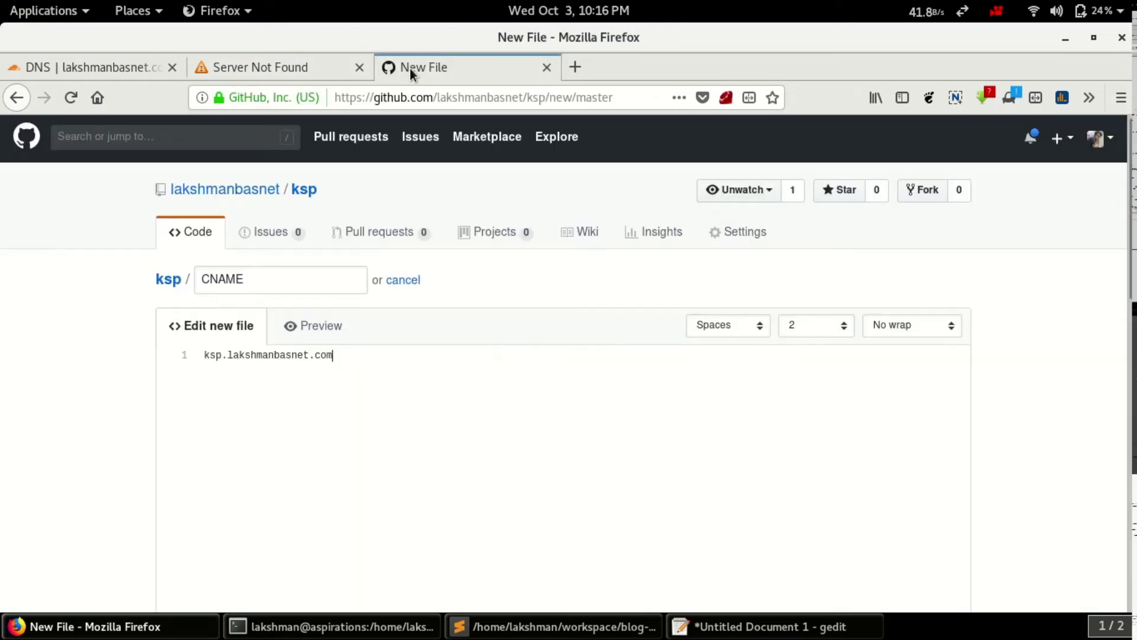
click(222, 73)
click(73, 98)
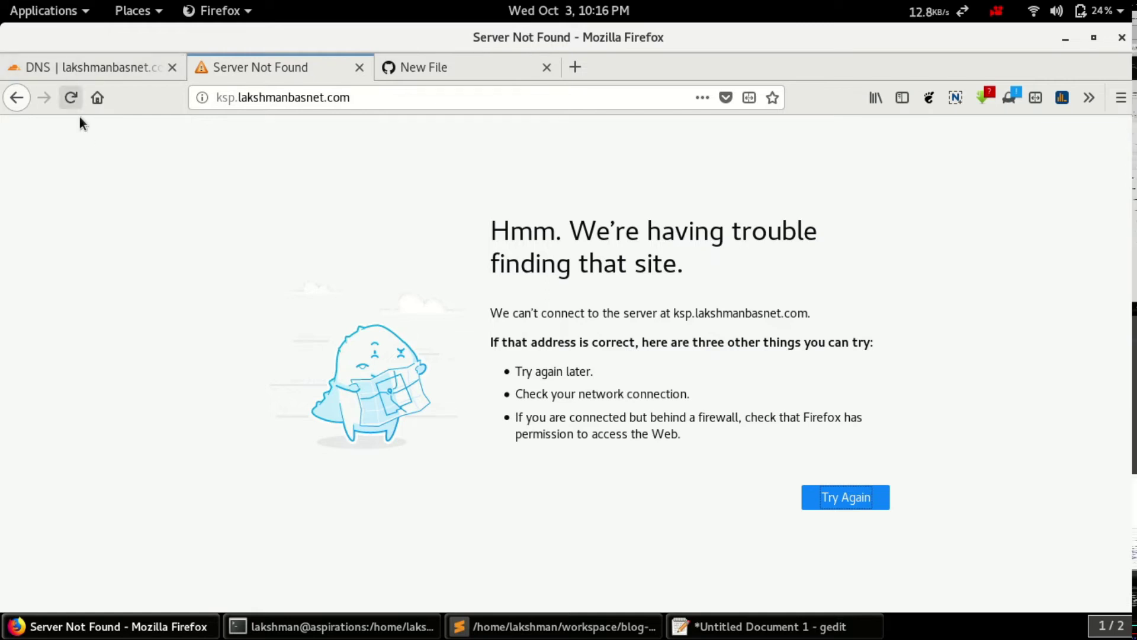
click(71, 98)
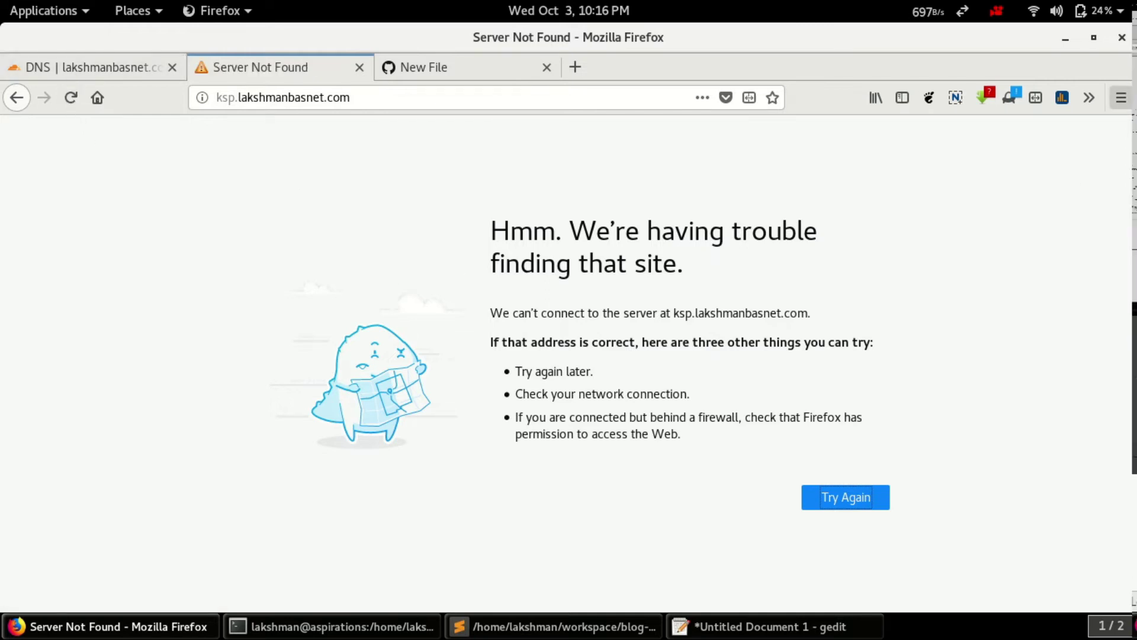
Try ksp.lakshmanbasnet.com in a new private window; it still isn't found.
click(1121, 98)
click(1036, 185)
text(k)
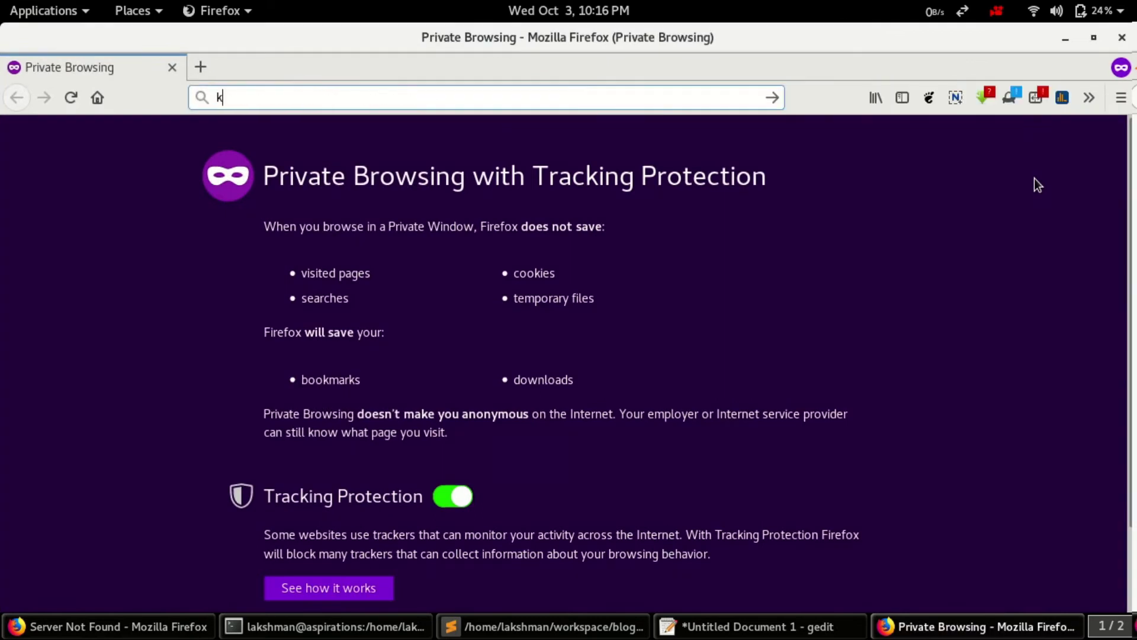
text(sp.lak)
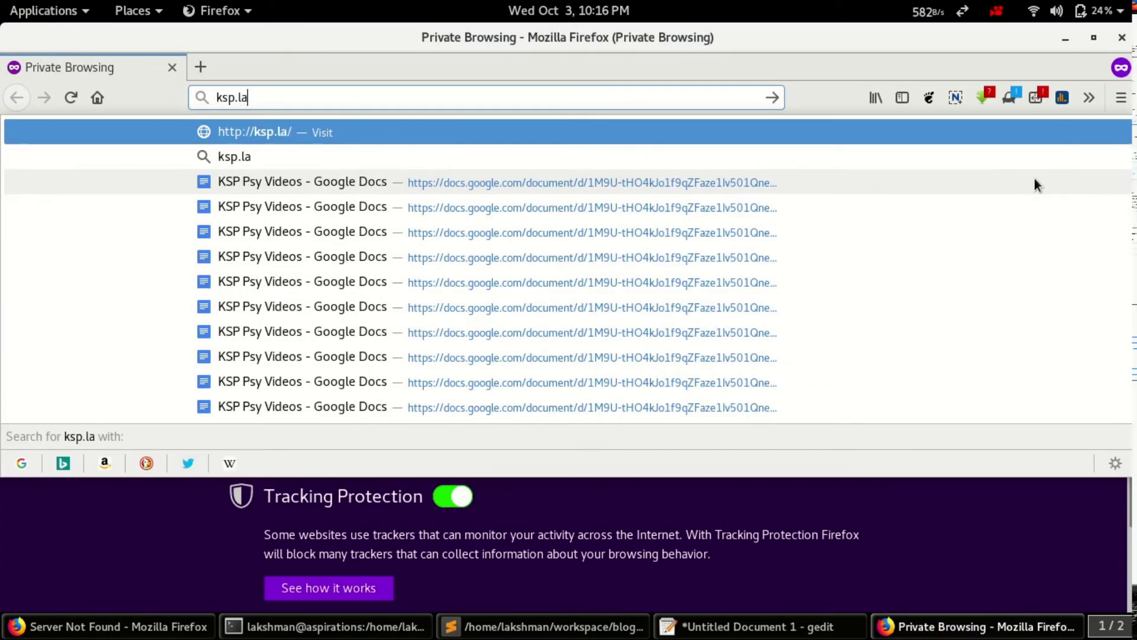
text(shmanbasnet.com)
key(Return)
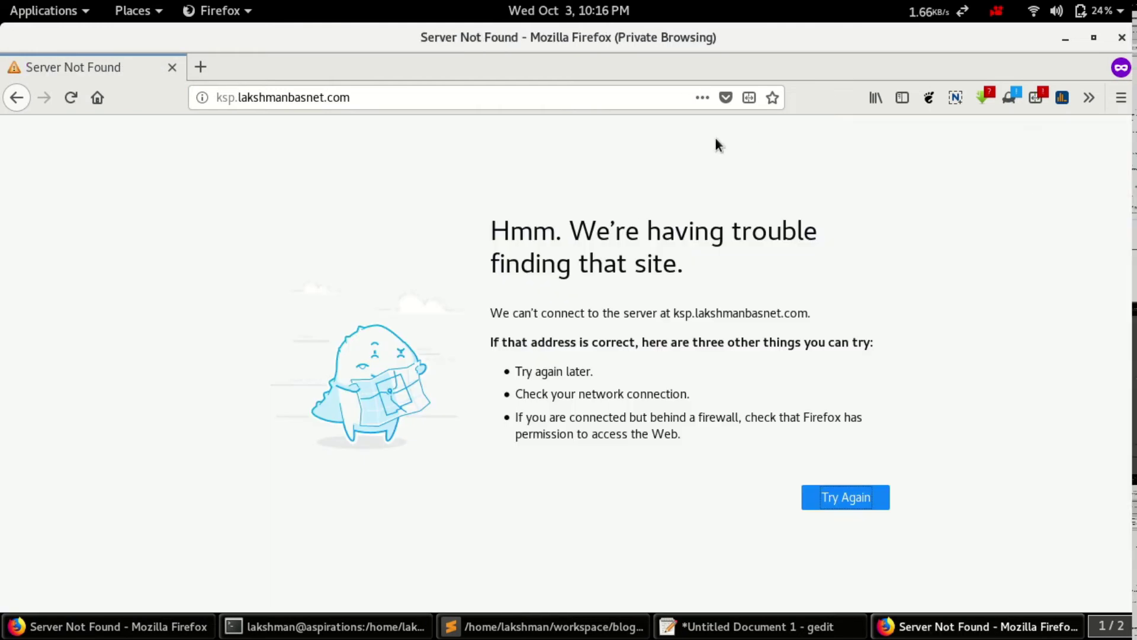
Look over the uncommitted CNAME draft's commit form, then return to the ksp error page.
click(107, 626)
click(421, 68)
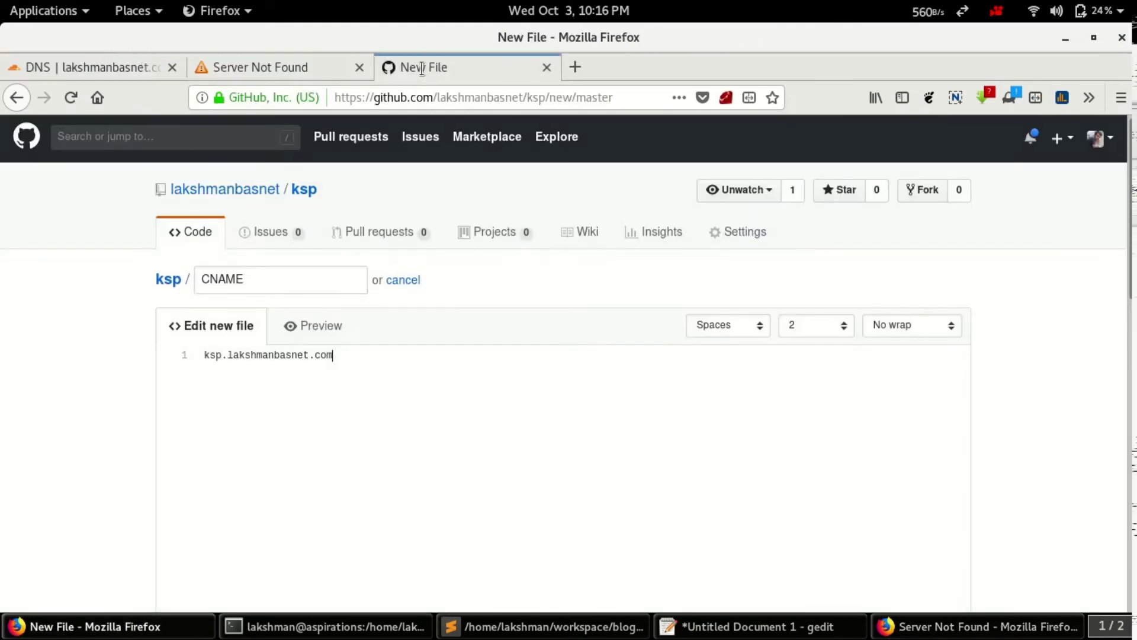
scroll(403, 438, down, 5)
scroll(357, 400, down, 3)
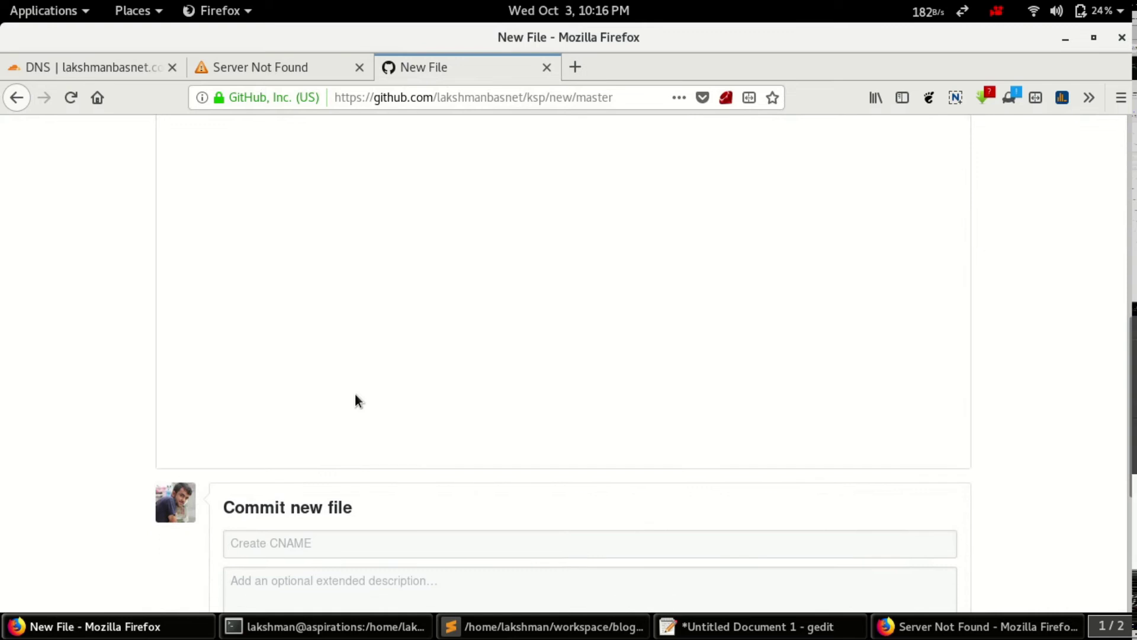
scroll(300, 433, down, 5)
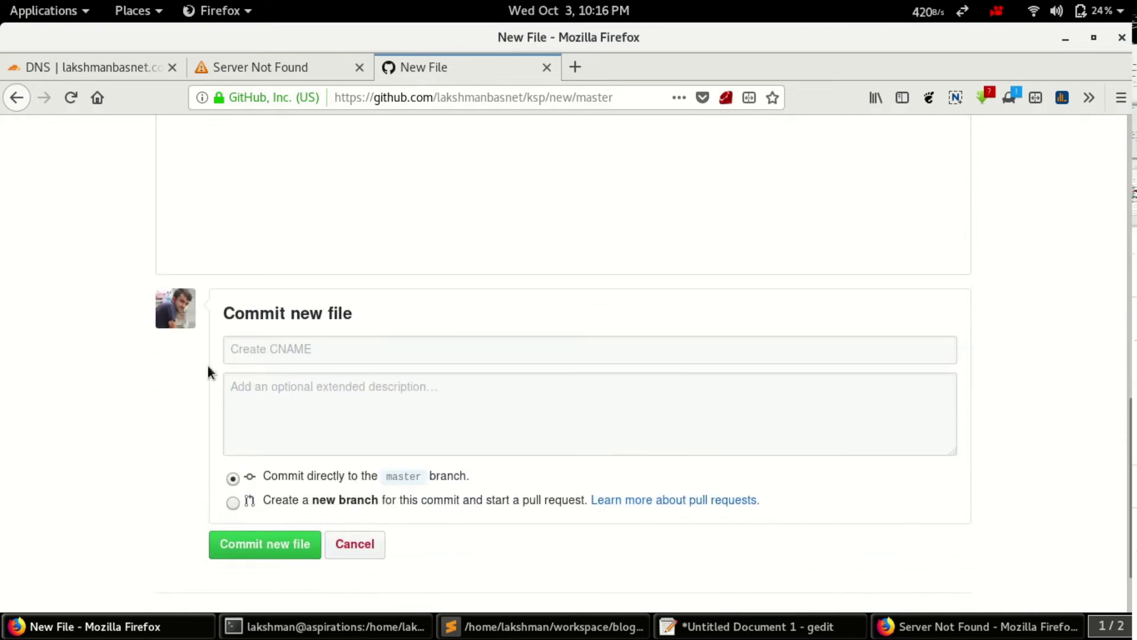
scroll(109, 336, up, 10)
click(279, 67)
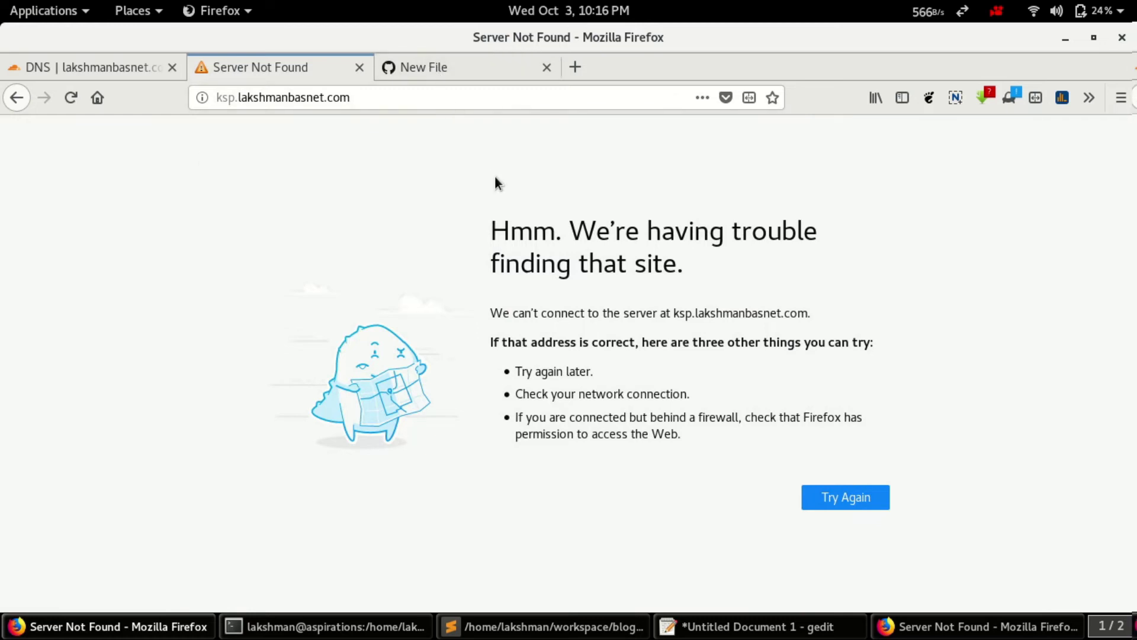
click(126, 69)
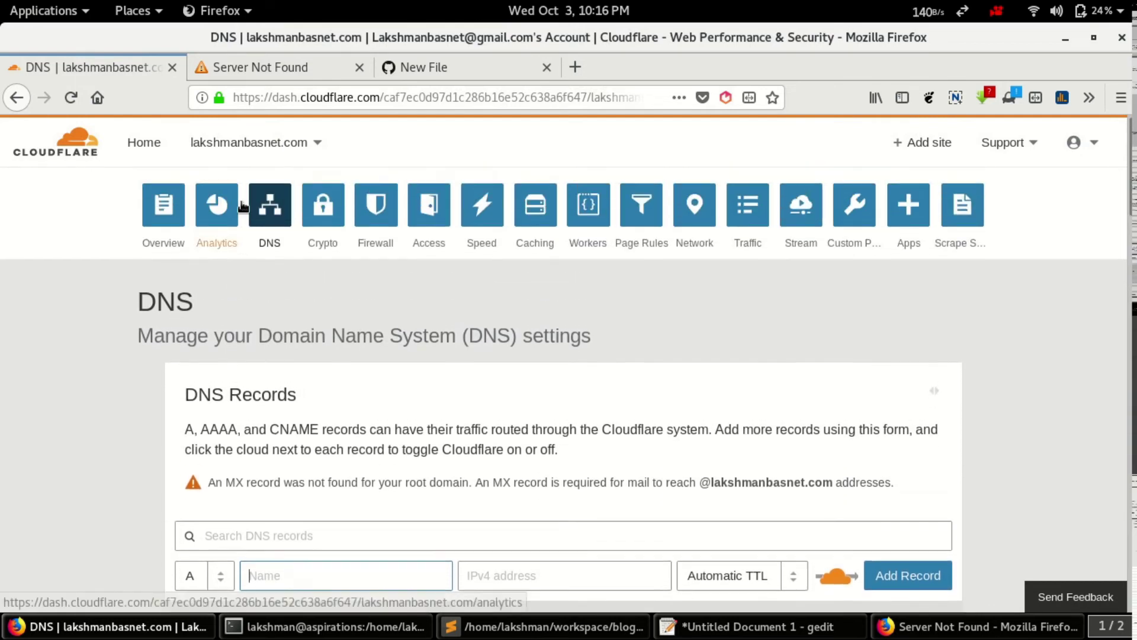
click(240, 205)
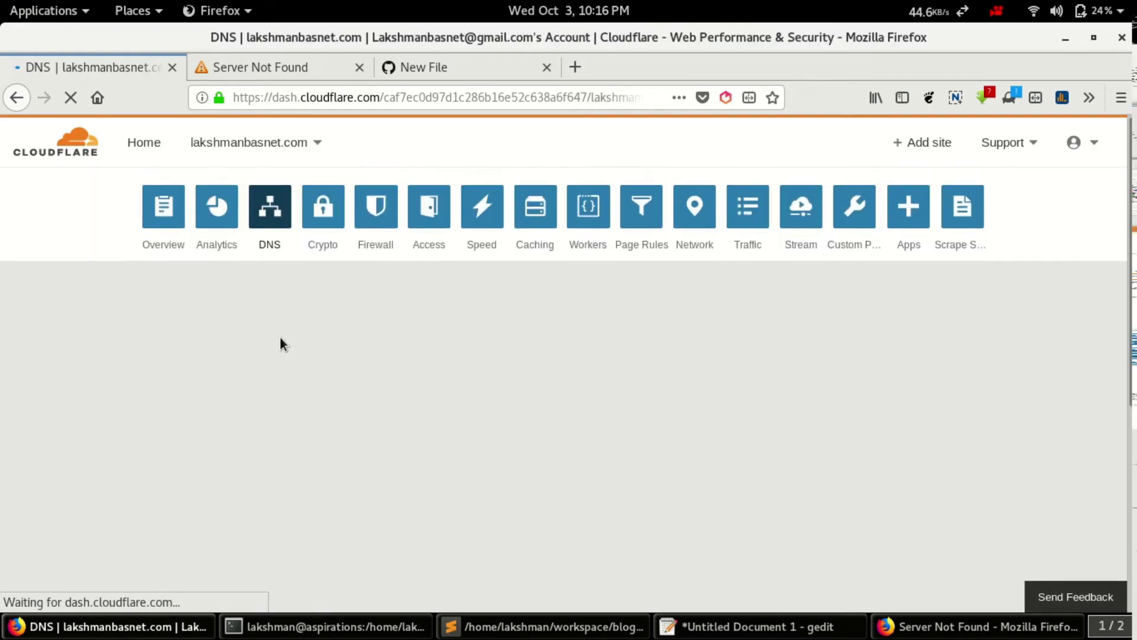
scroll(284, 343, down, 5)
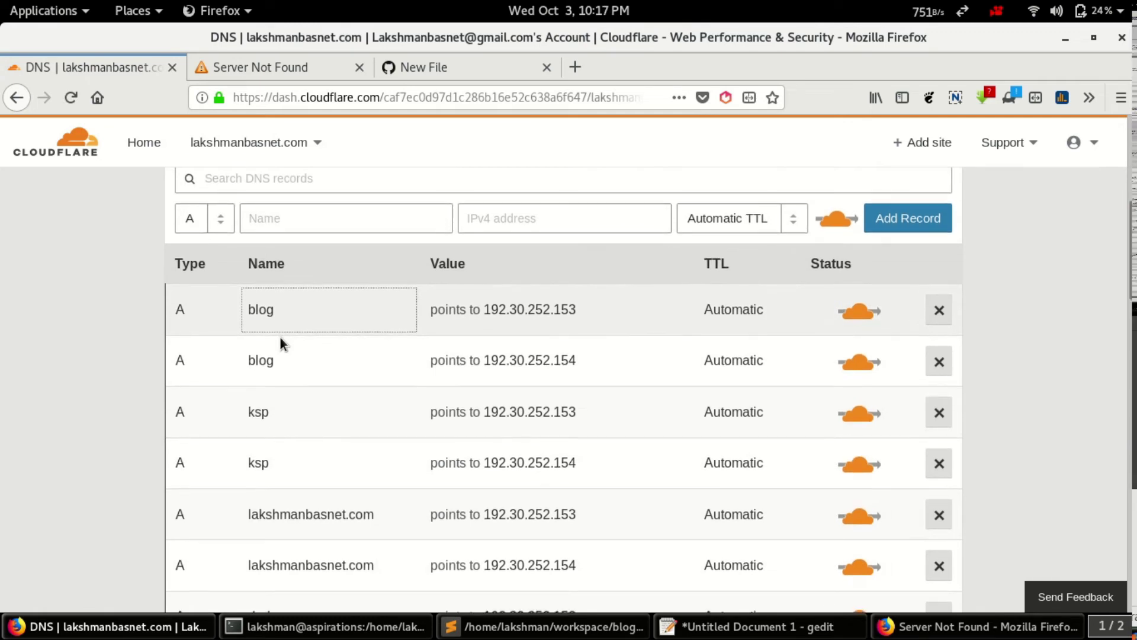
scroll(280, 338, down, 3)
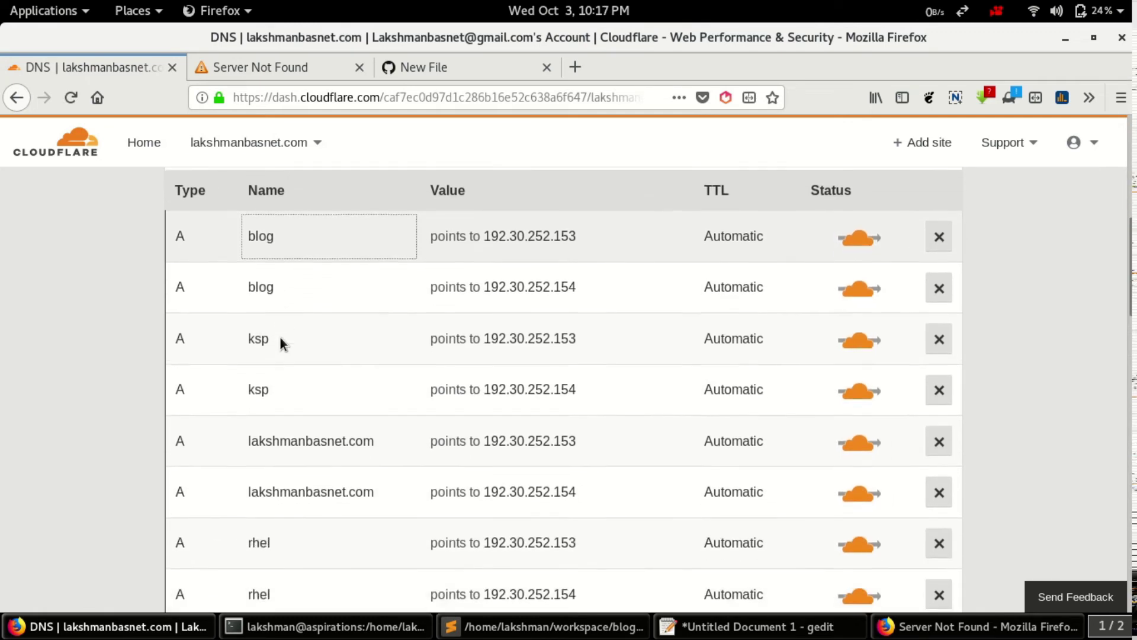
click(314, 60)
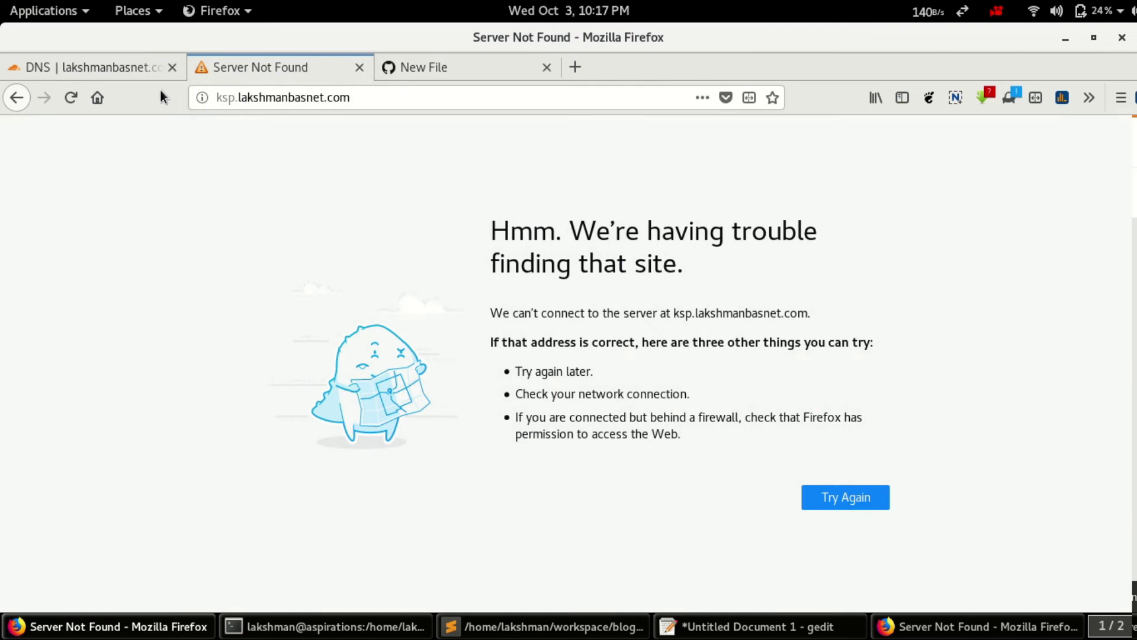
click(71, 97)
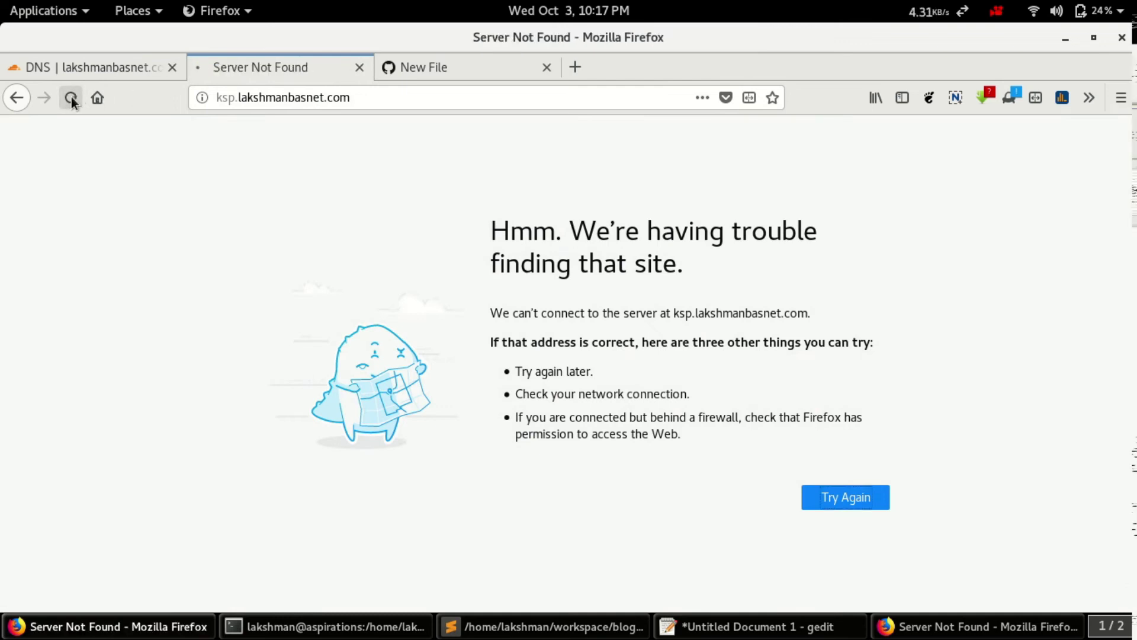
click(71, 97)
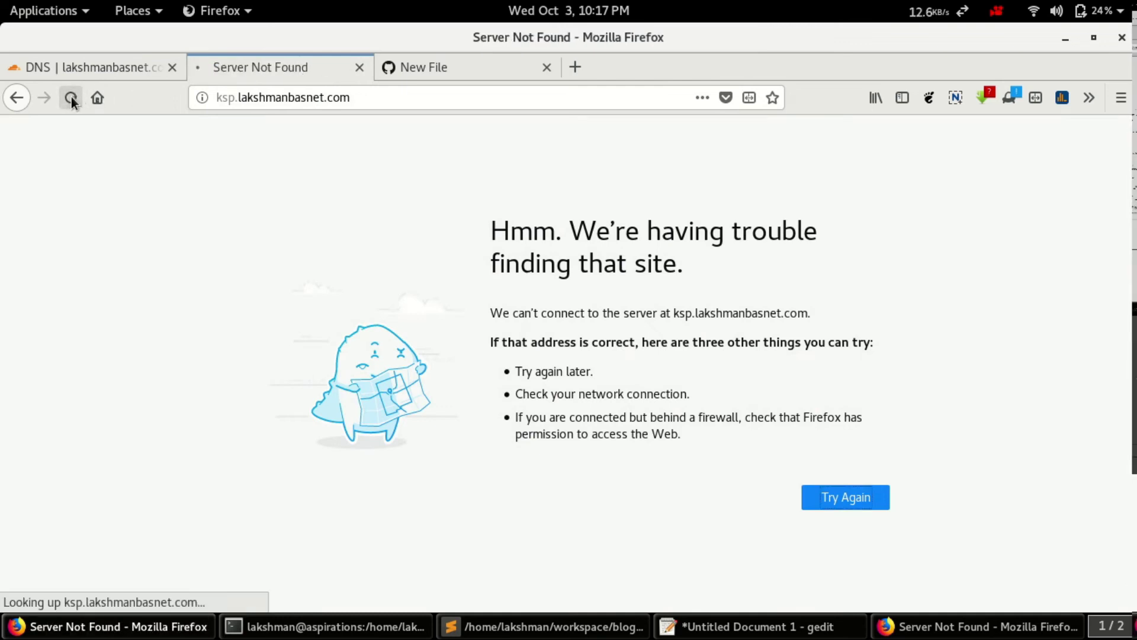
click(100, 68)
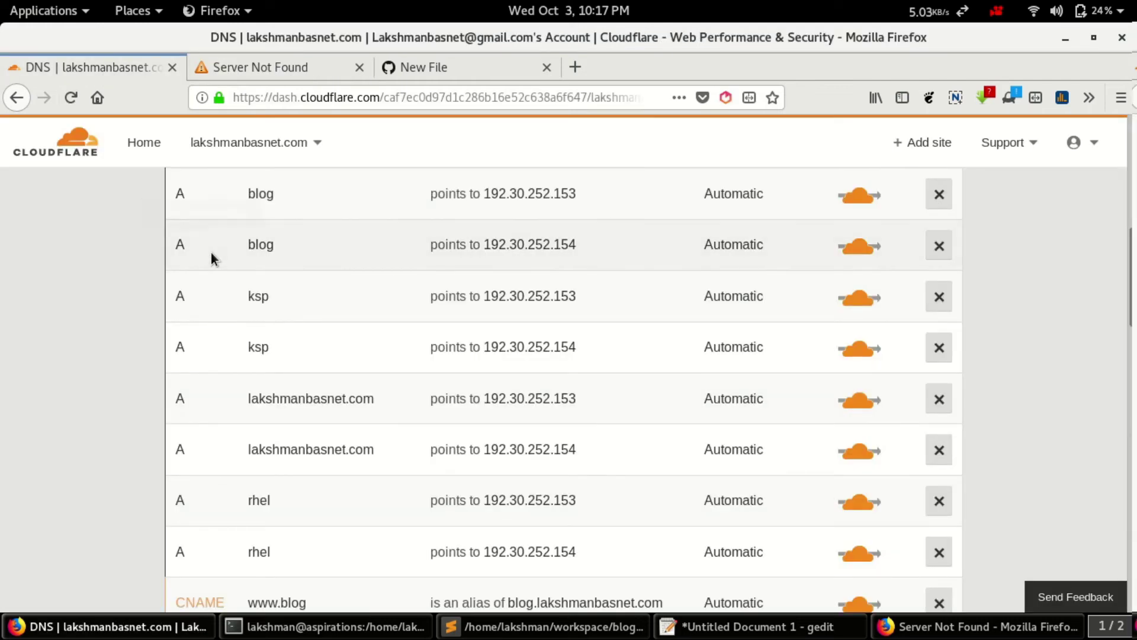
scroll(211, 252, down, 3)
scroll(210, 252, up, 5)
click(977, 626)
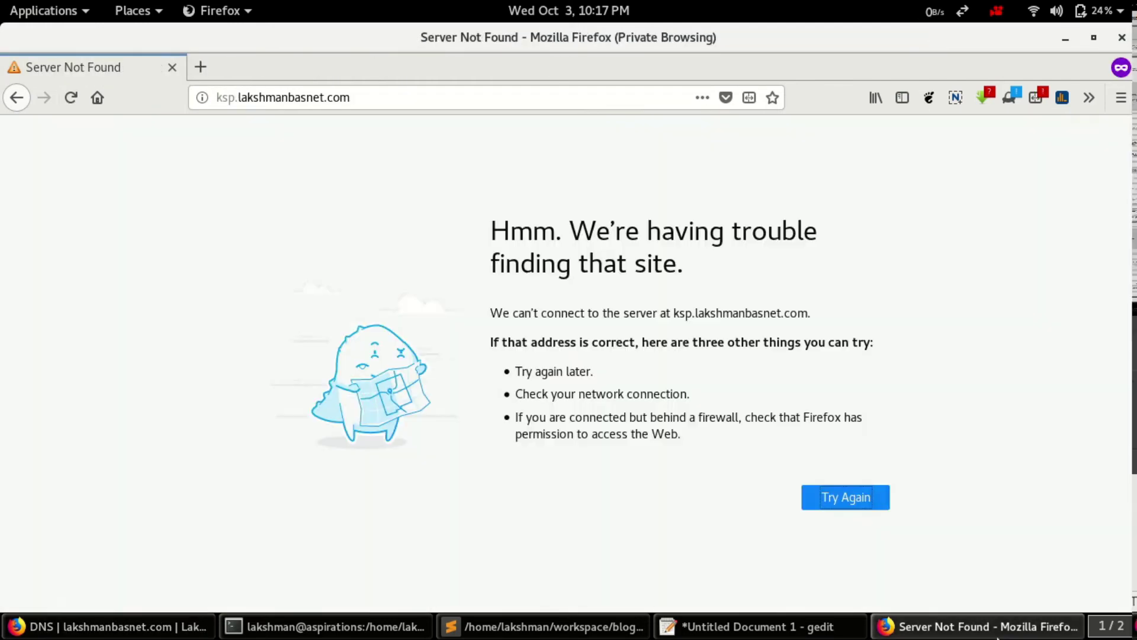
click(67, 102)
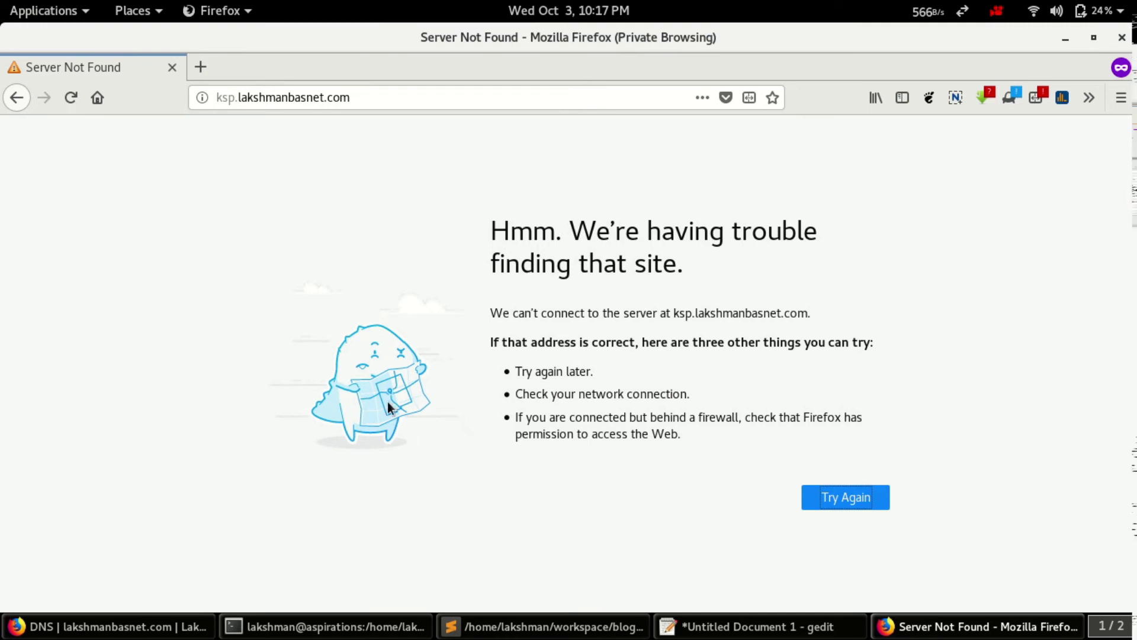
click(158, 629)
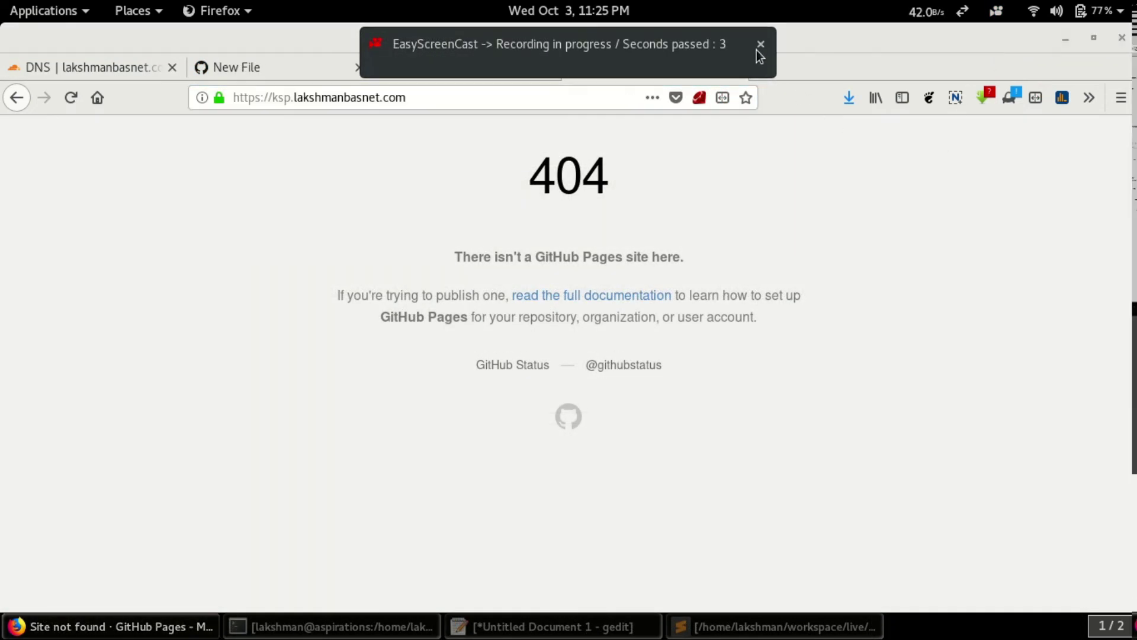
Dismiss the notification and reload ksp.lakshmanbasnet.com, which still shows the GitHub Pages 404.
click(755, 50)
click(384, 185)
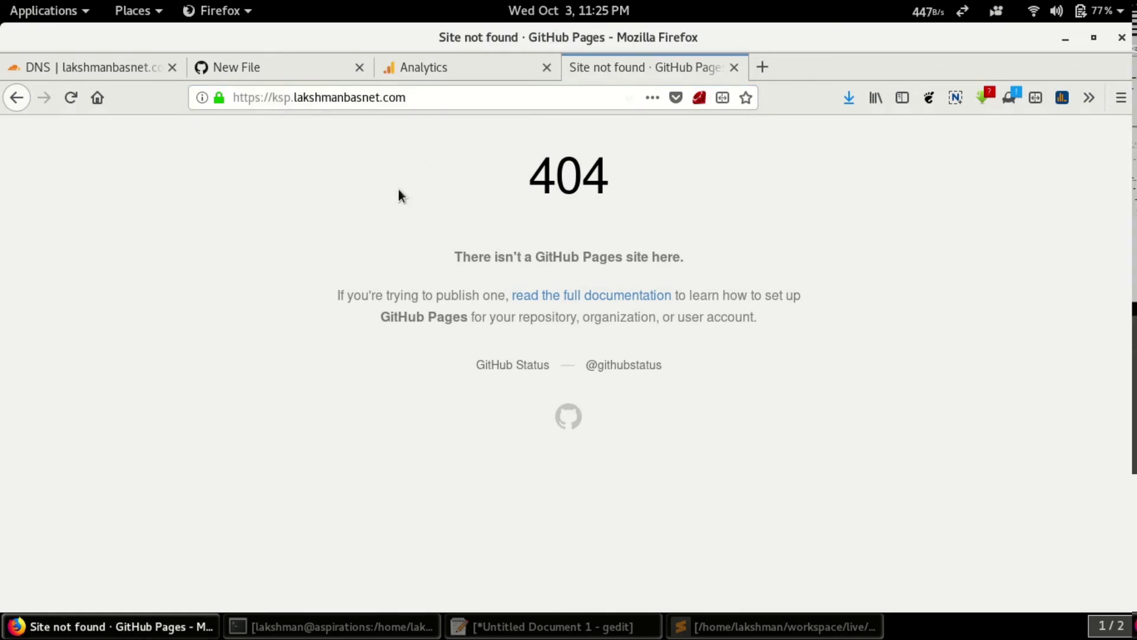
mouse_move(477, 198)
mouse_down()
mouse_move(677, 351)
mouse_move(387, 200)
mouse_up()
click(69, 97)
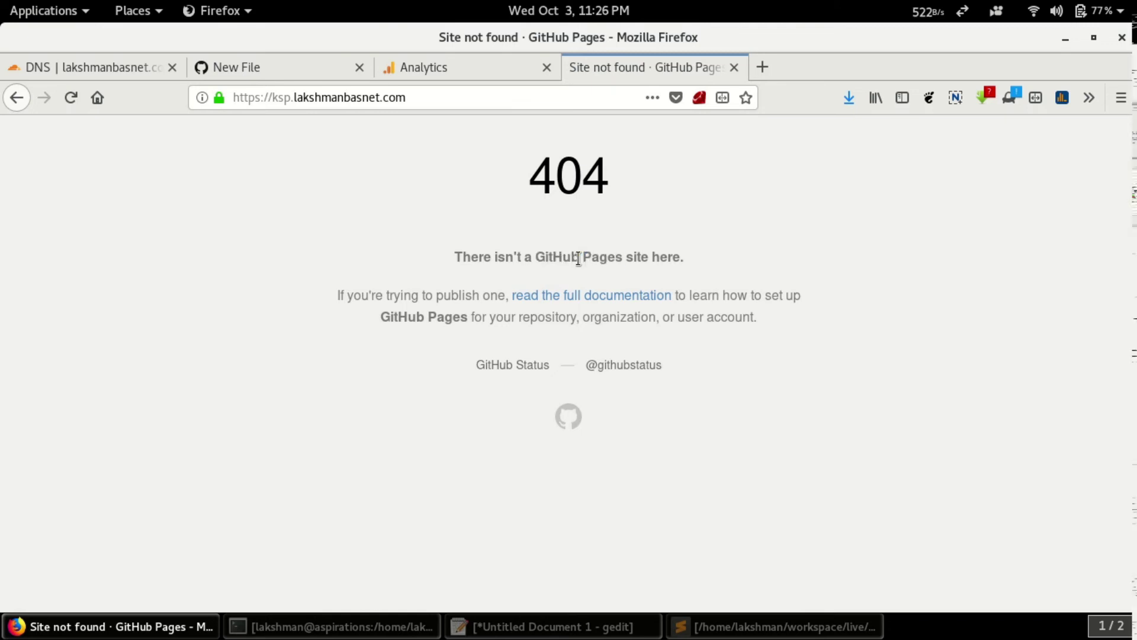
Commit the new CNAME file containing ksp.lakshmanbasnet.com to the ksp repository.
click(276, 71)
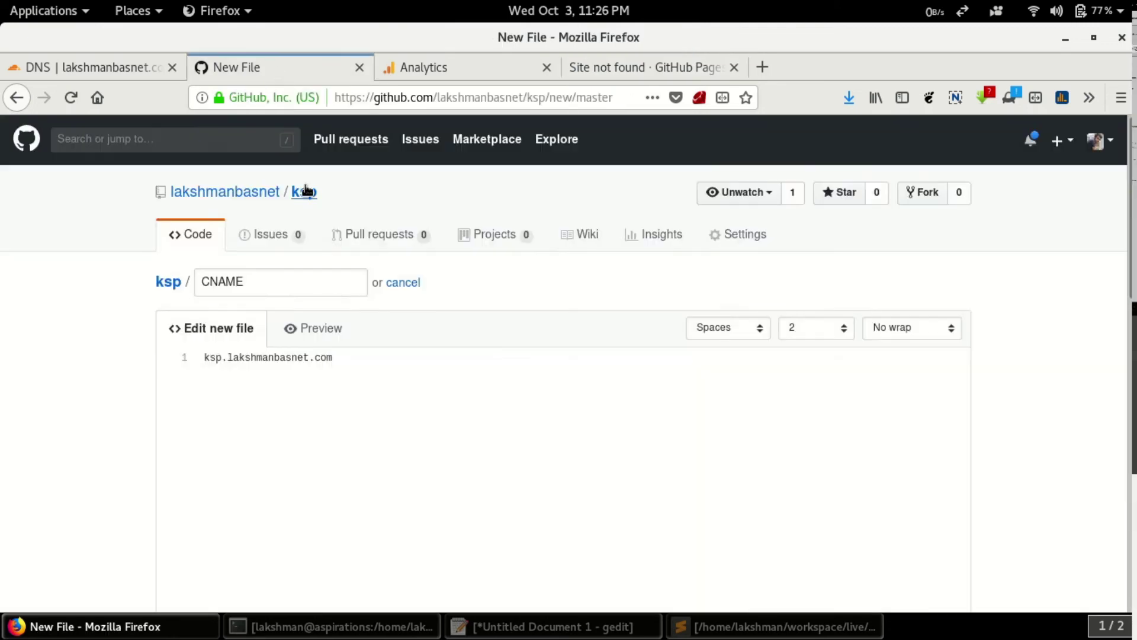
scroll(408, 381, down, 3)
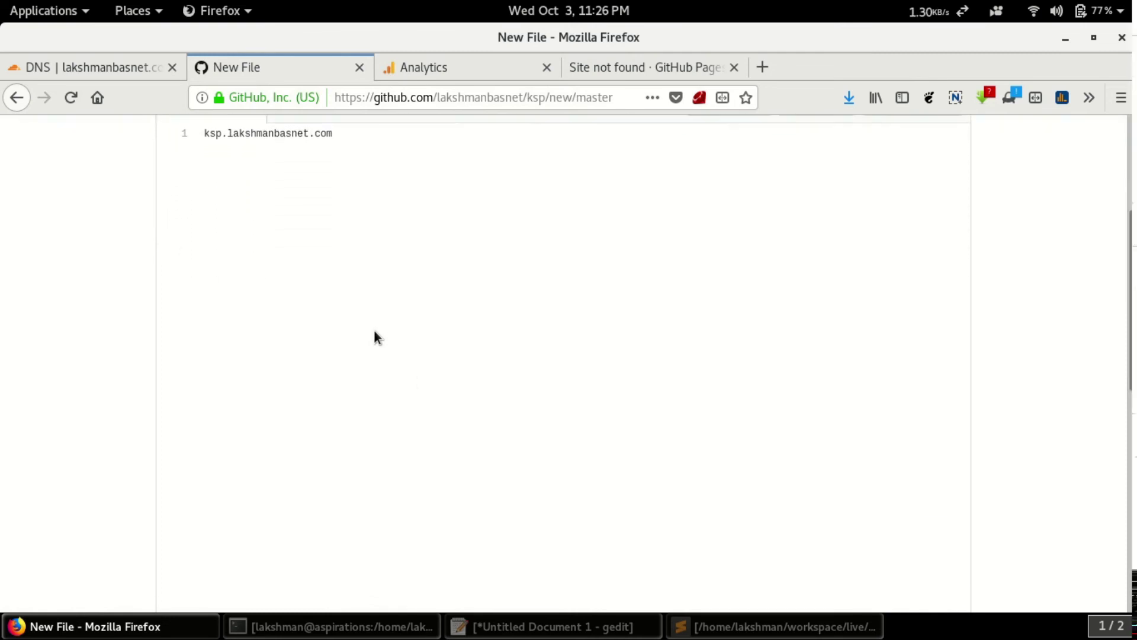
scroll(374, 329, down, 5)
scroll(374, 329, up, 3)
scroll(374, 336, up, 5)
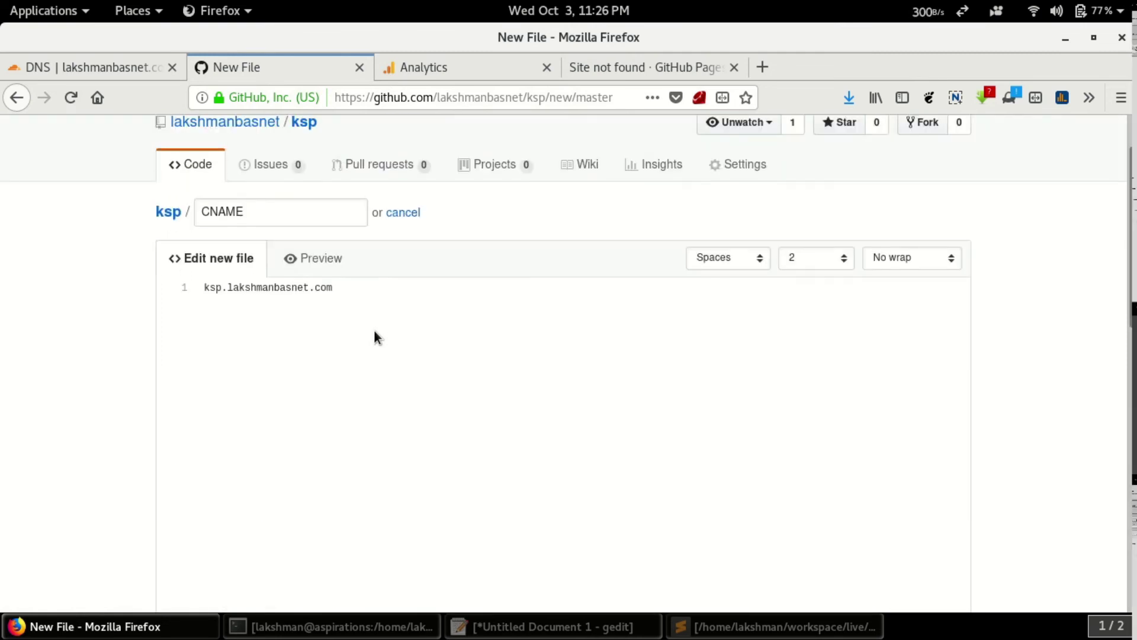
scroll(374, 336, down, 2)
scroll(375, 337, down, 5)
scroll(375, 337, down, 3)
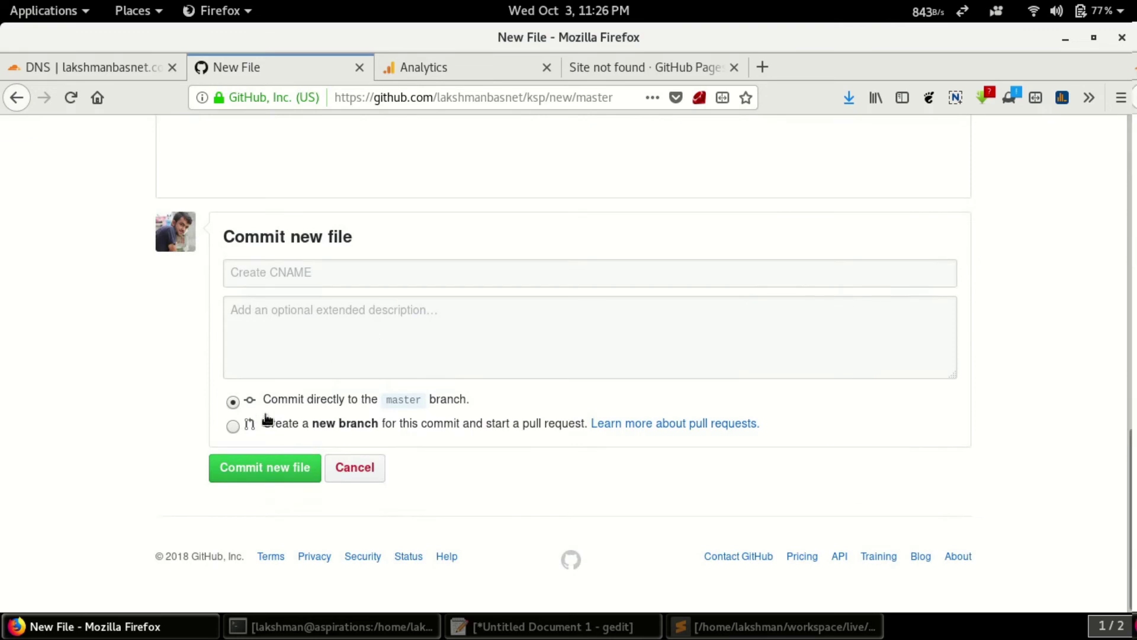
click(252, 474)
Go to the ksp repository's Settings page.
scroll(293, 328, up, 5)
scroll(293, 328, up, 3)
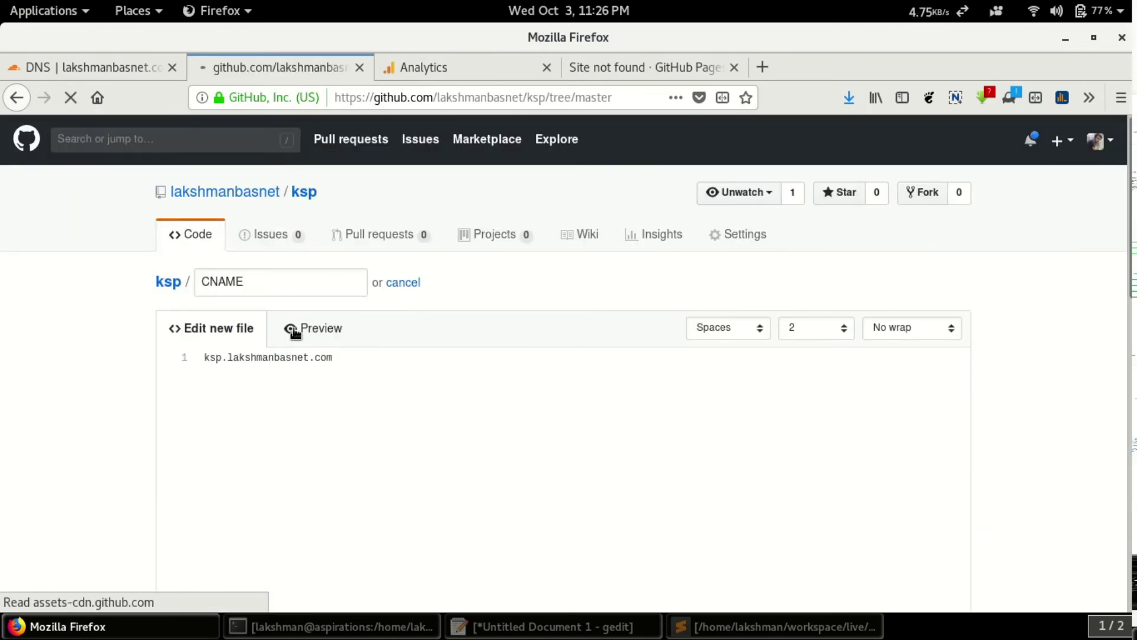
scroll(295, 332, down, 3)
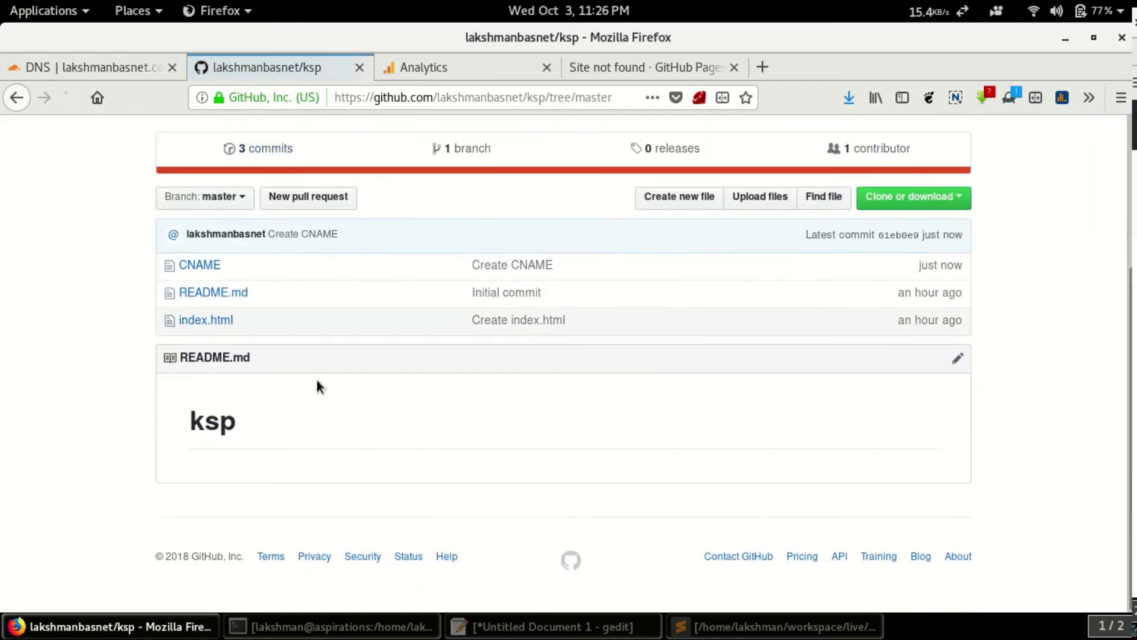
scroll(318, 379, up, 4)
click(736, 237)
Look for the GitHub Pages section, then reload the ksp repository settings.
scroll(592, 405, down, 6)
scroll(592, 405, down, 4)
scroll(591, 405, down, 5)
scroll(593, 406, down, 1)
scroll(593, 407, down, 5)
scroll(593, 406, down, 3)
scroll(593, 405, up, 7)
scroll(593, 405, up, 2)
click(71, 99)
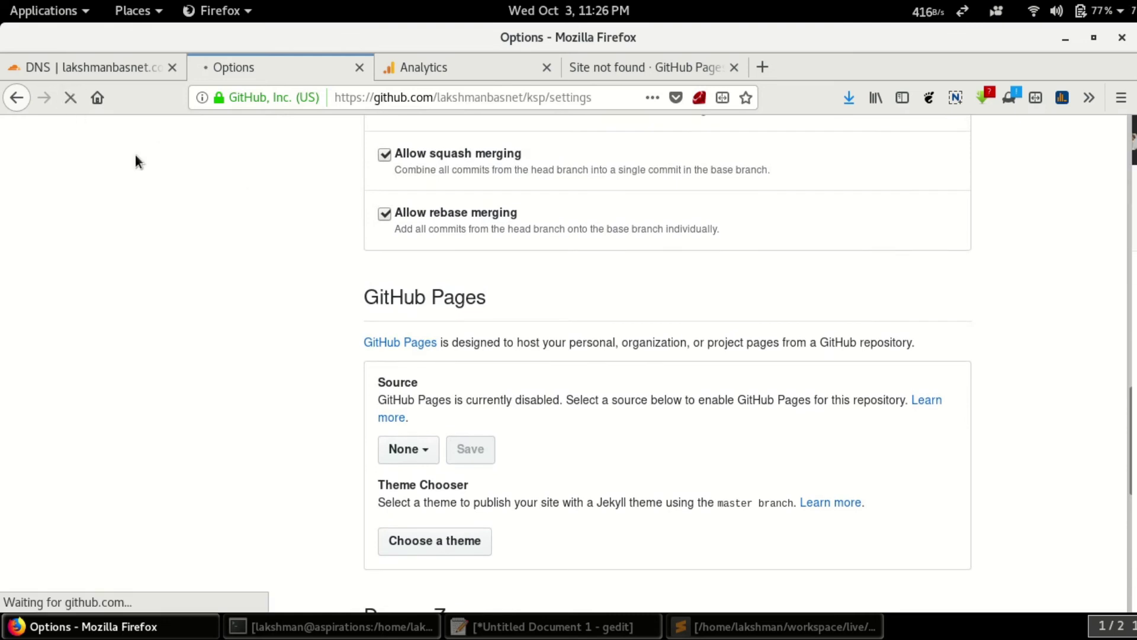
Set the GitHub Pages source to 'master branch' and save it.
scroll(563, 421, down, 5)
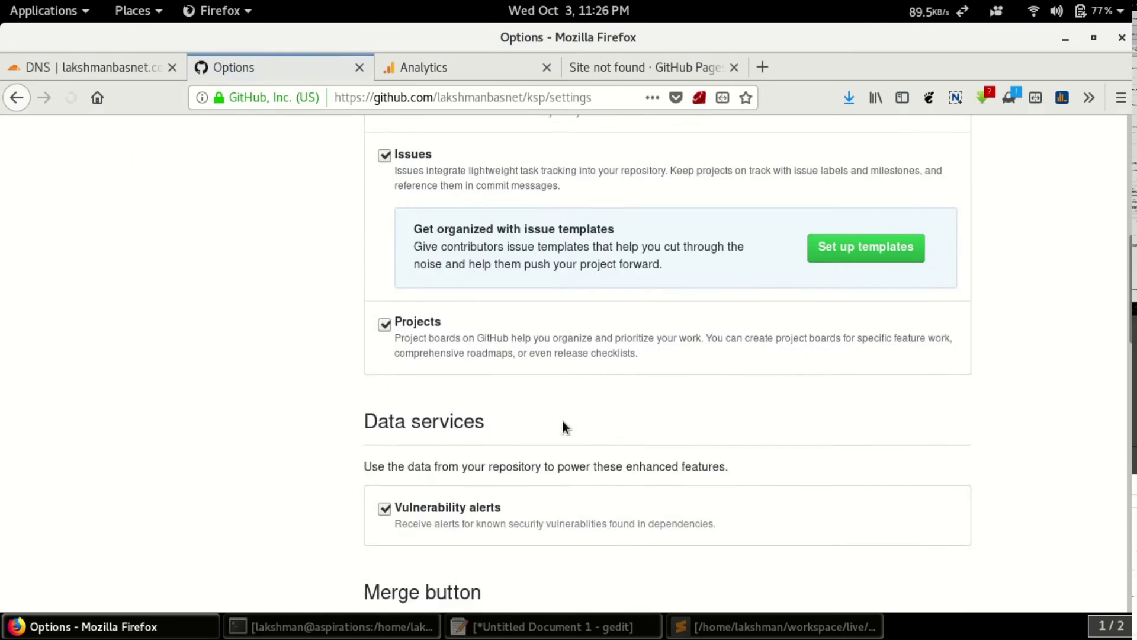
scroll(563, 421, down, 4)
scroll(562, 422, down, 4)
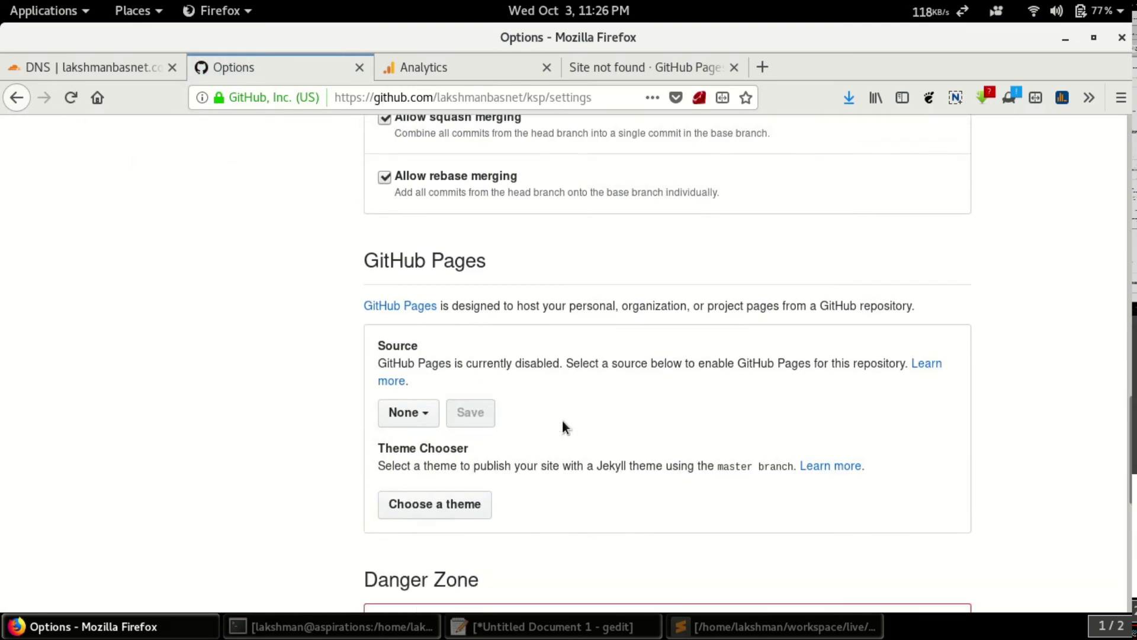
scroll(562, 426, down, 1)
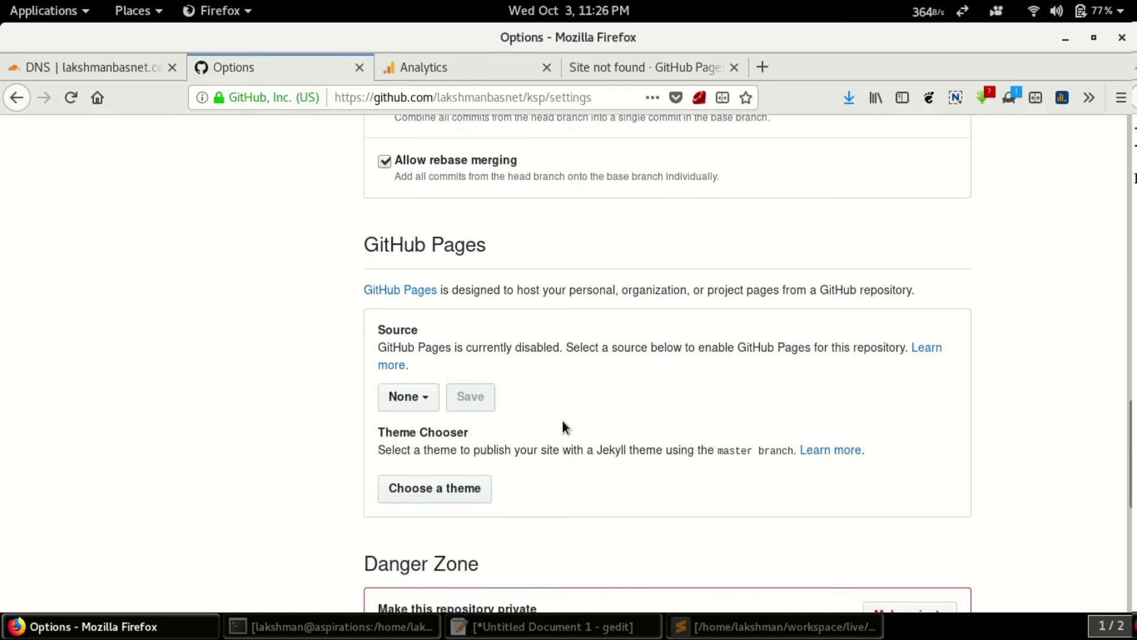
scroll(563, 420, down, 3)
scroll(563, 420, down, 2)
scroll(563, 421, up, 3)
scroll(520, 333, up, 1)
click(409, 280)
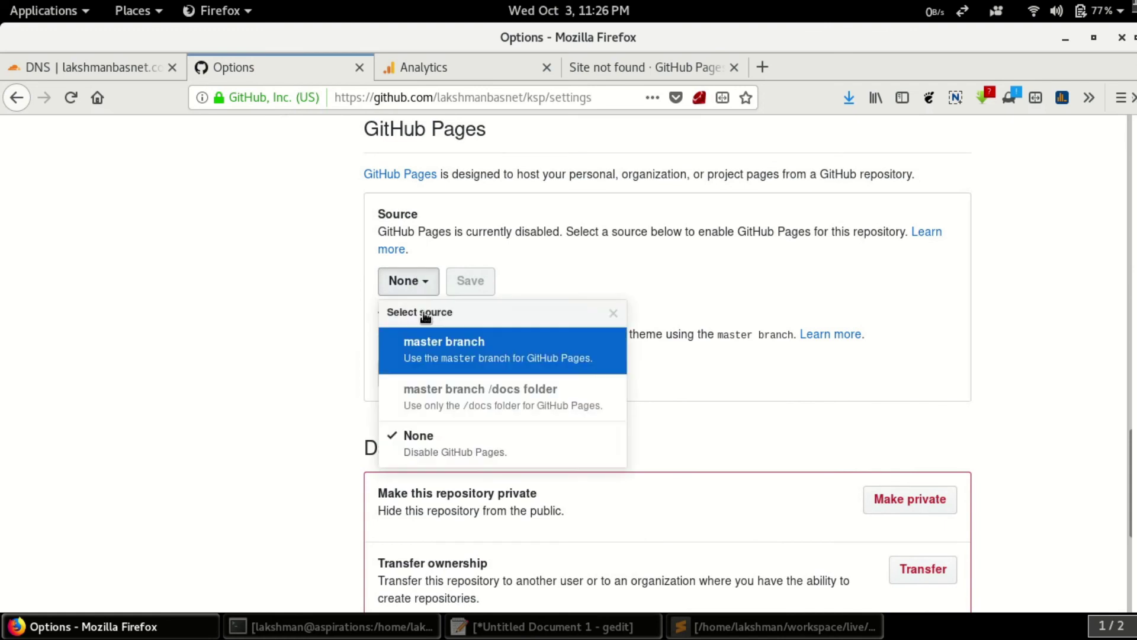
click(429, 341)
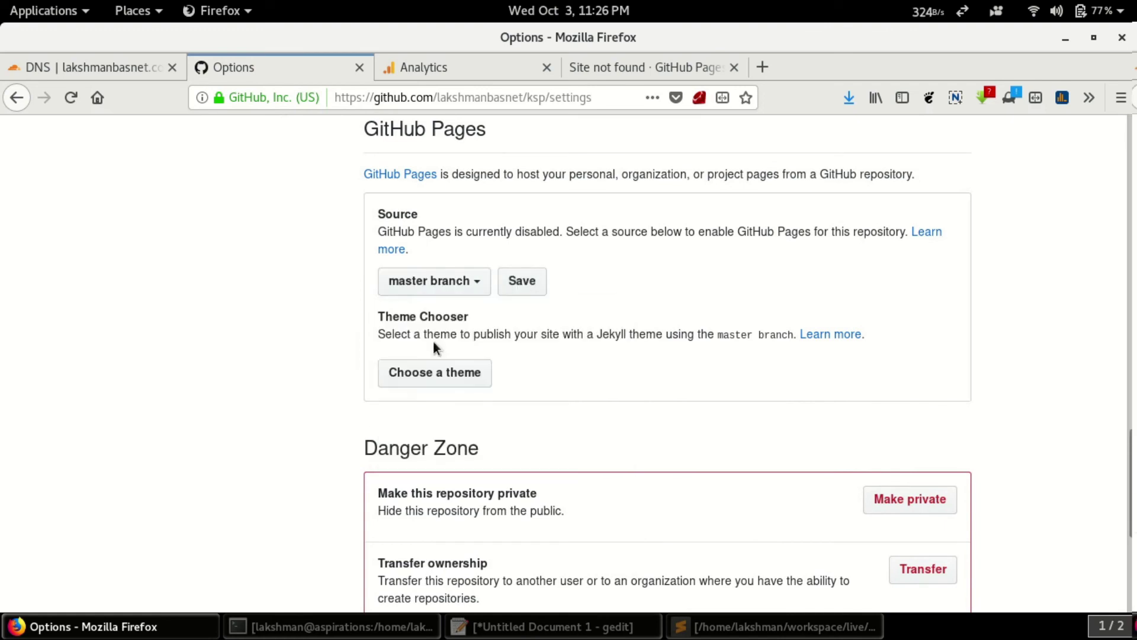
click(519, 284)
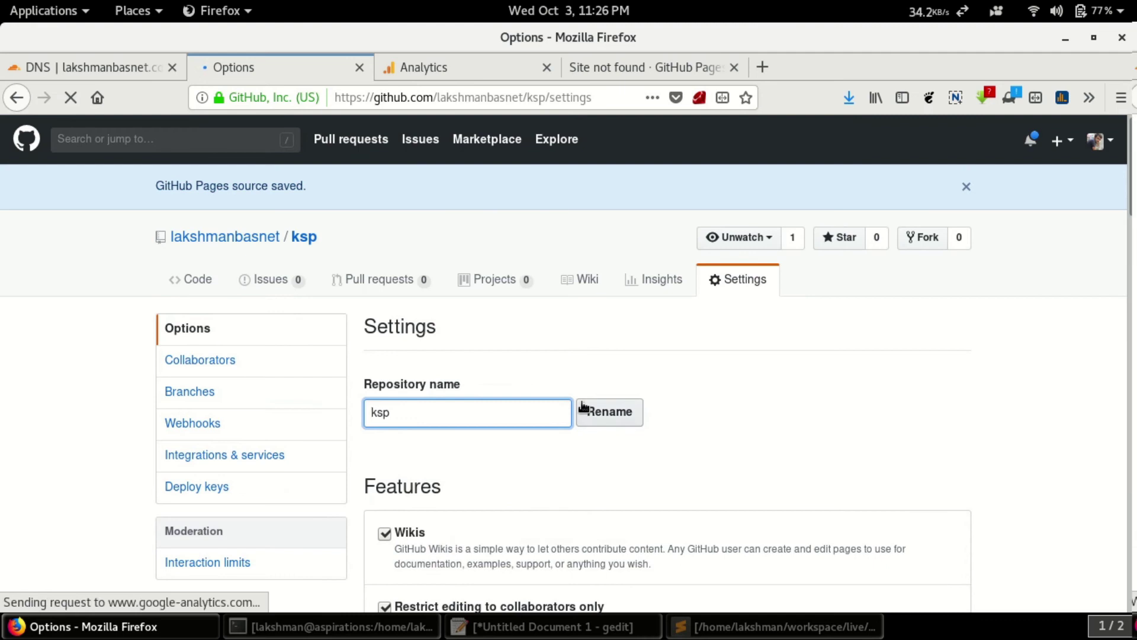
Check the GitHub Pages status, then reload settings to refresh the publishing state.
scroll(581, 407, down, 3)
scroll(581, 408, down, 5)
scroll(582, 403, down, 2)
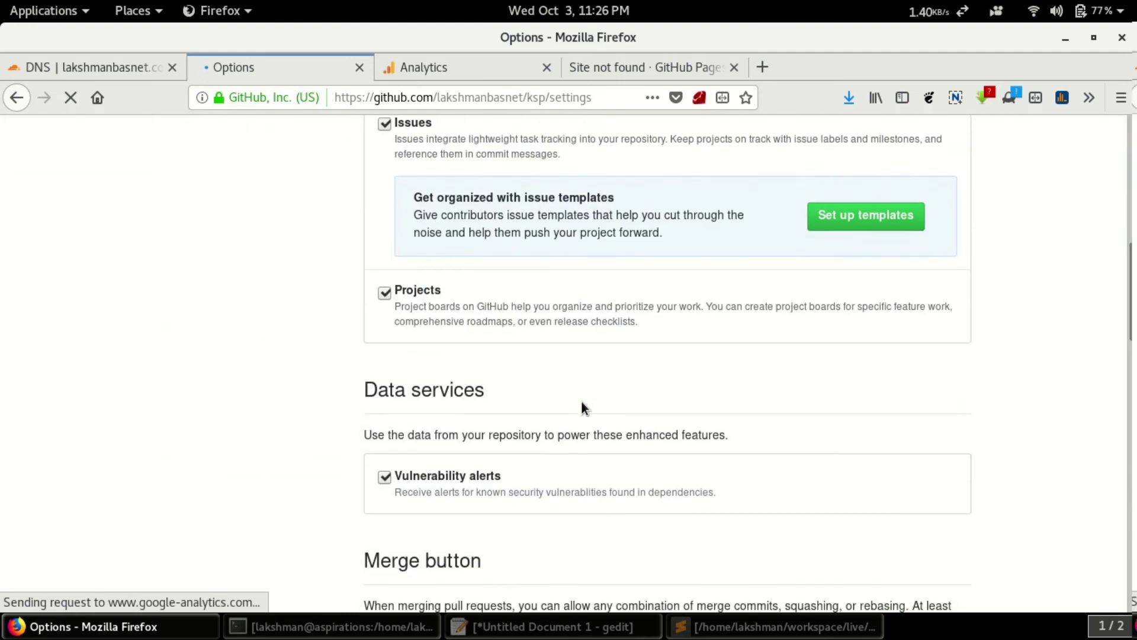
scroll(581, 403, down, 5)
scroll(581, 403, down, 3)
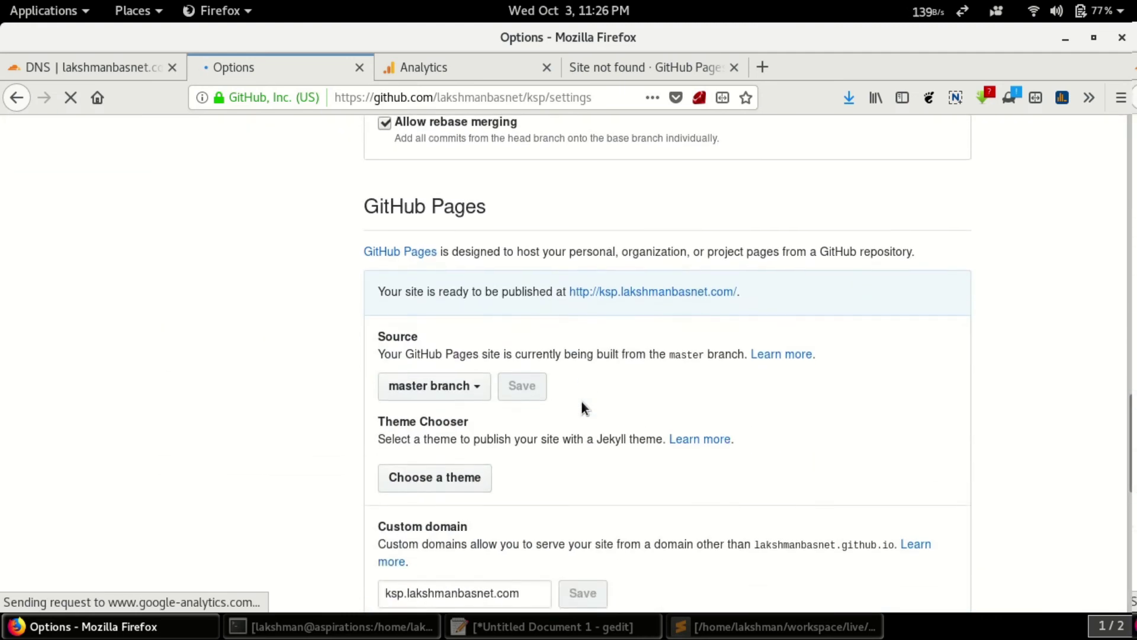
double_click(407, 294)
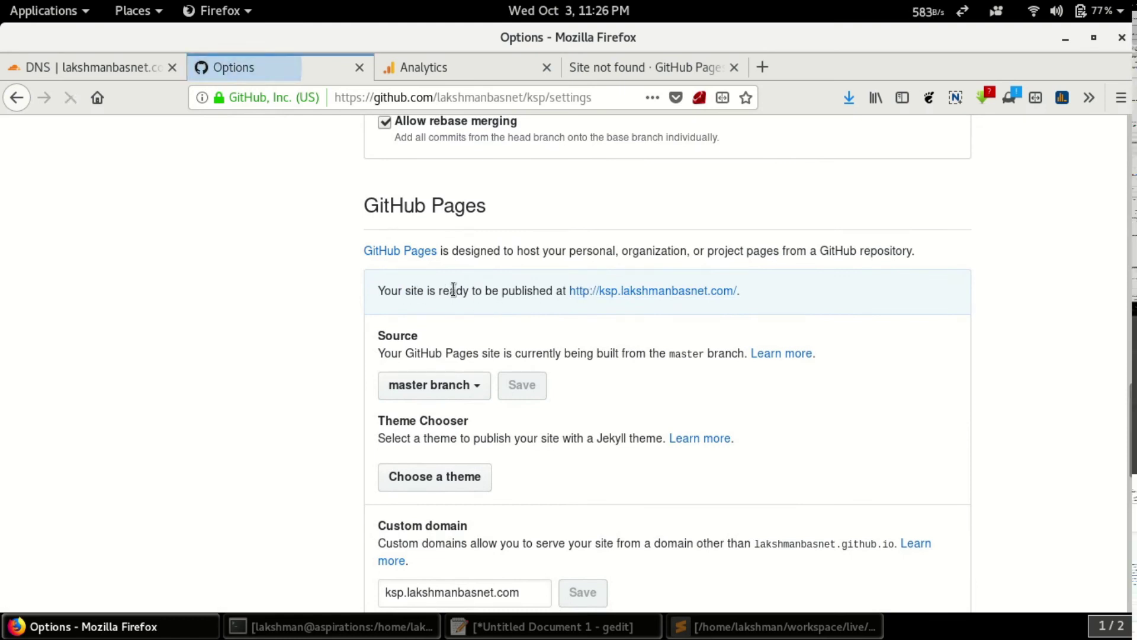
scroll(453, 289, up, 8)
scroll(453, 289, up, 10)
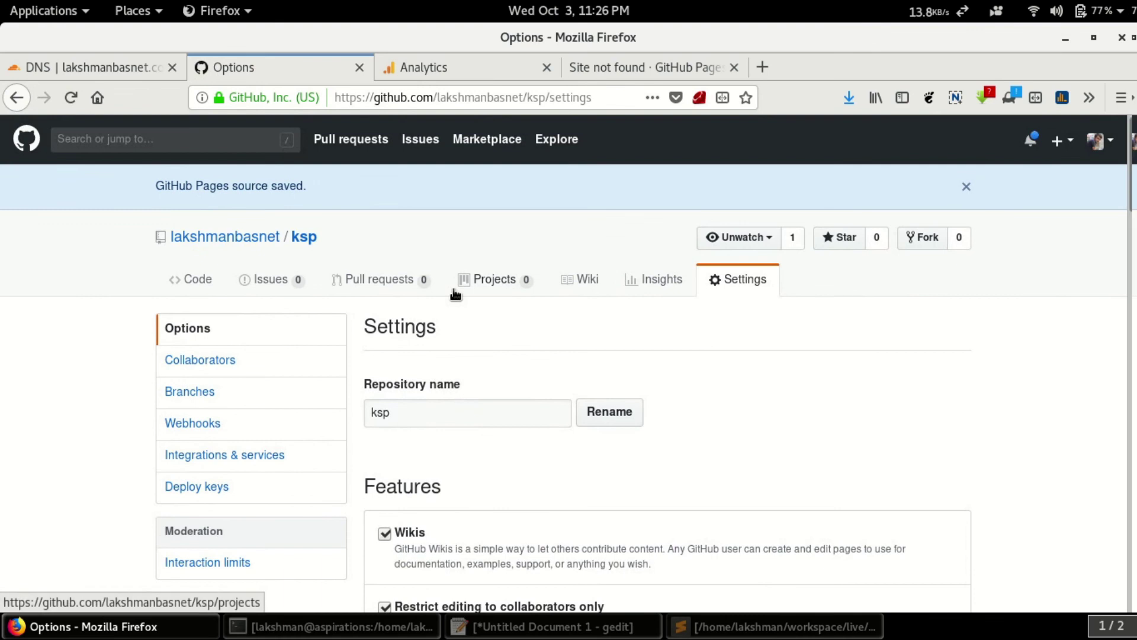
scroll(453, 290, down, 8)
scroll(453, 289, down, 8)
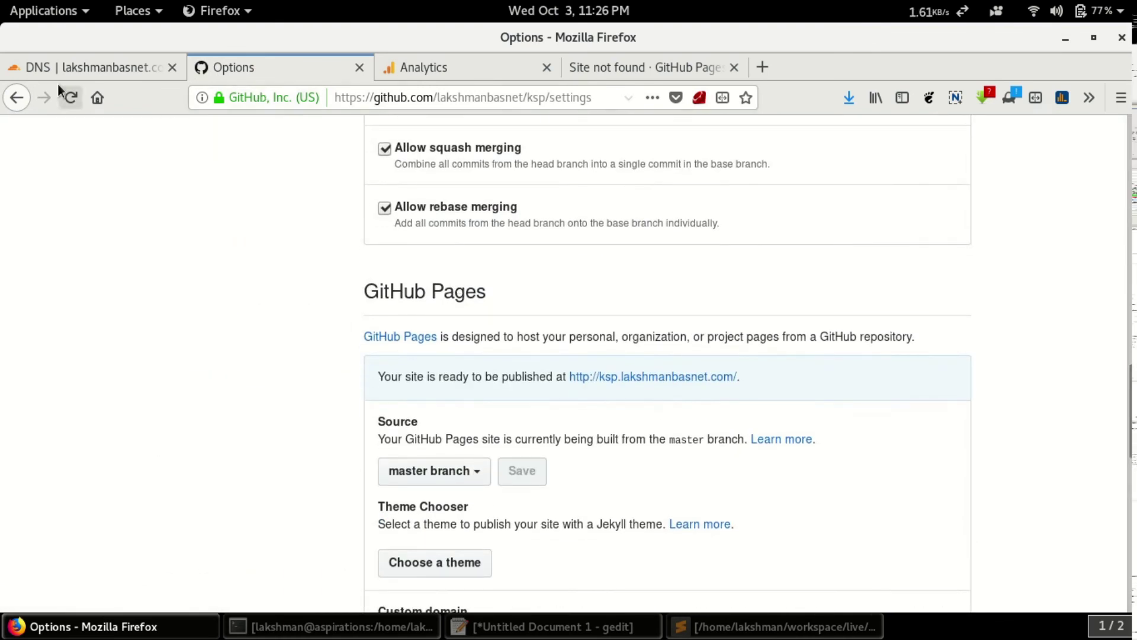
click(72, 98)
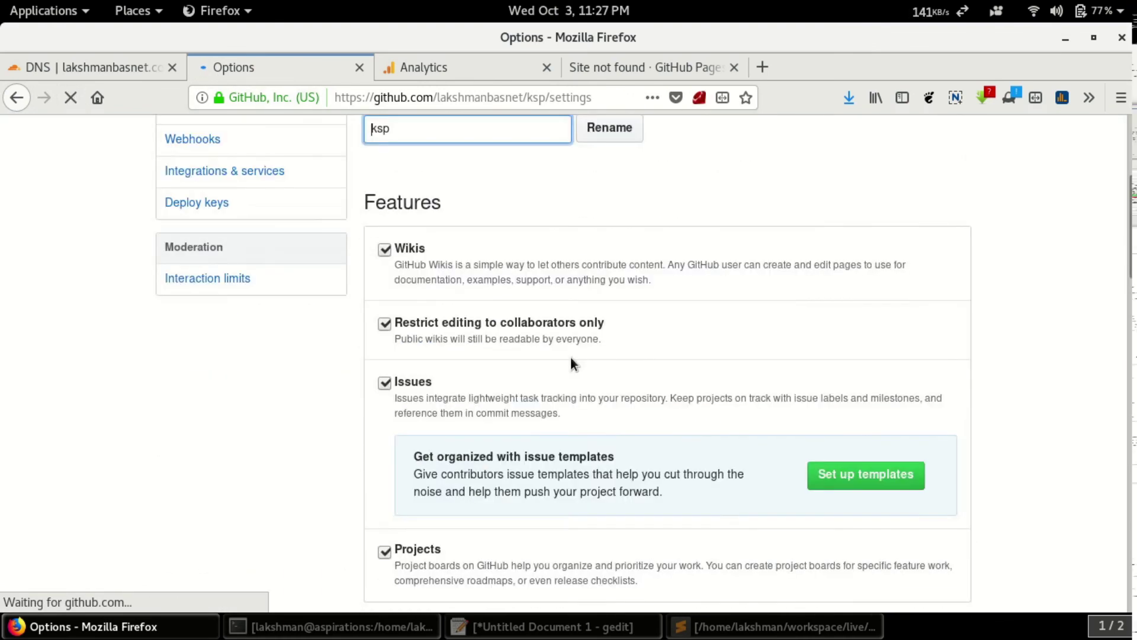
Confirm Pages reports the site published at ksp.lakshmanbasnet.com, then return to the 404 tab.
scroll(594, 379, down, 3)
scroll(594, 379, down, 3)
scroll(594, 379, down, 2)
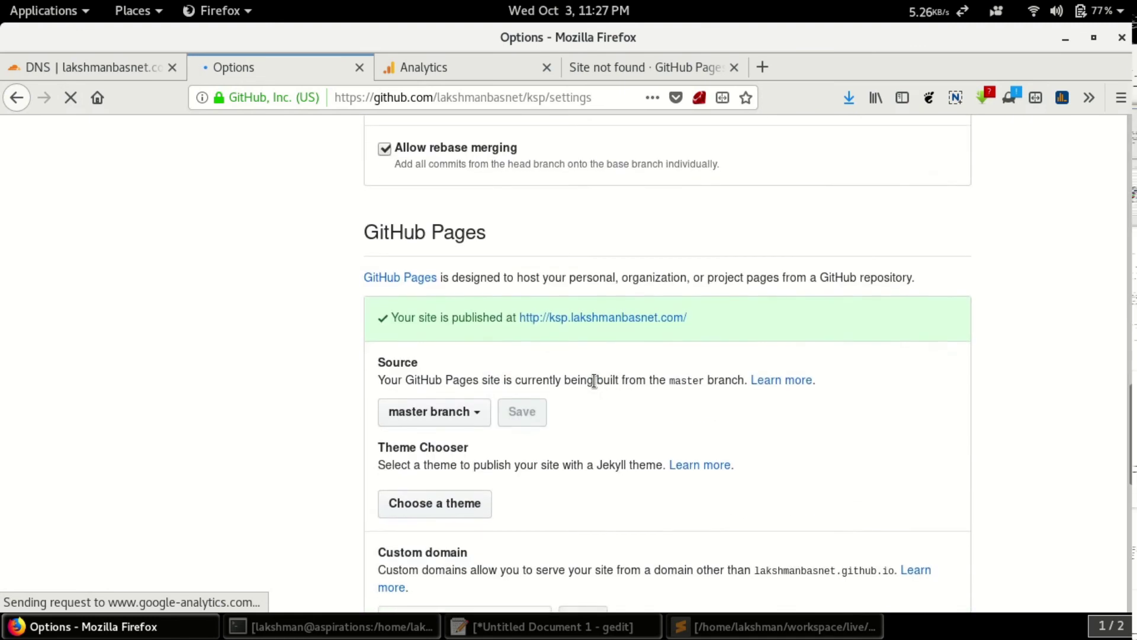
double_click(486, 317)
click(453, 294)
click(606, 66)
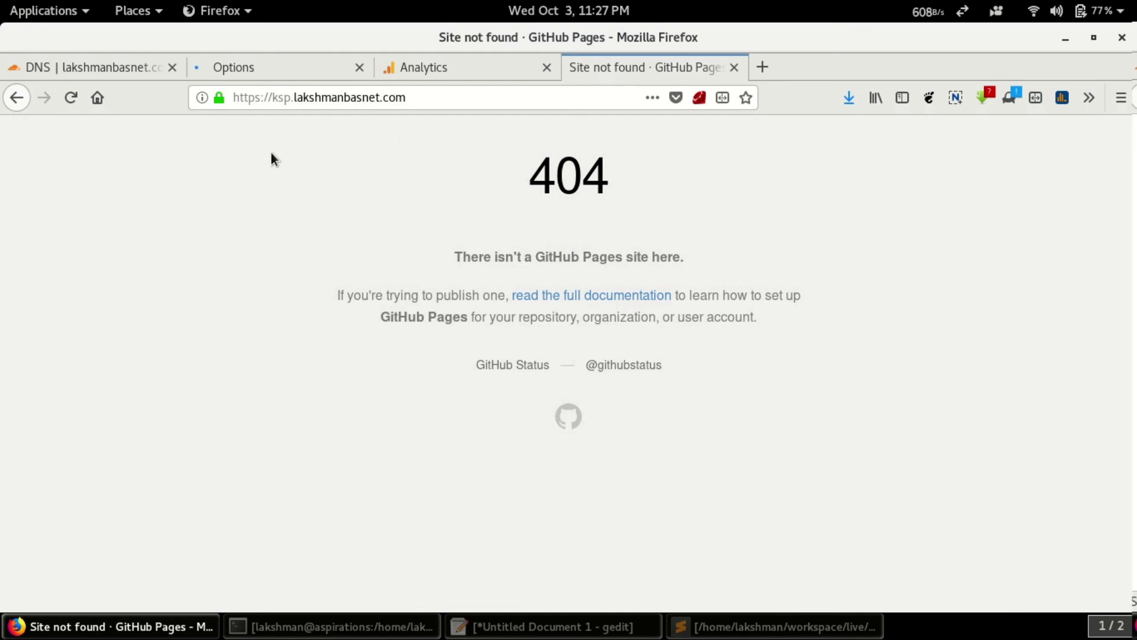
Reload ksp.lakshmanbasnet.com to show the Hello World page, then return to Cloudflare DNS.
click(71, 98)
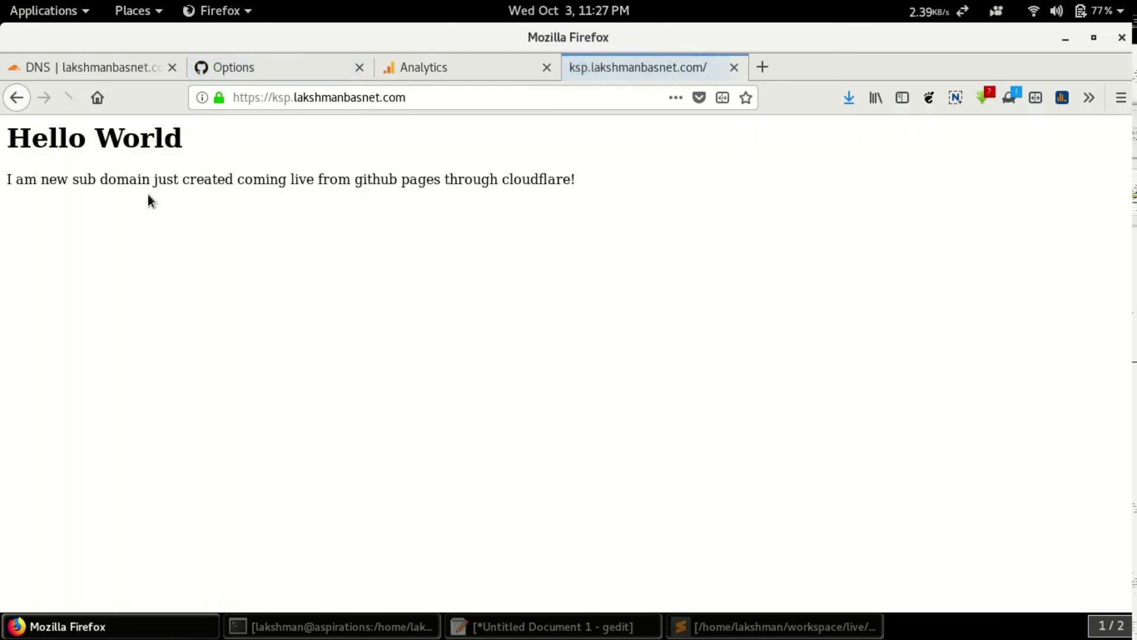
drag(182, 181, 101, 178)
click(177, 178)
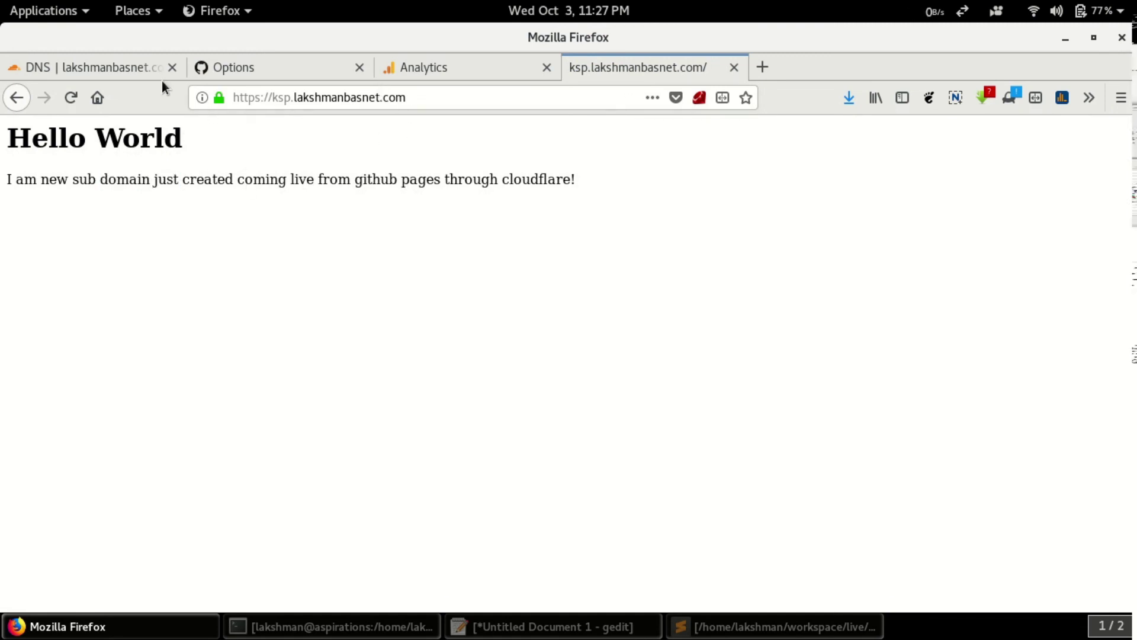
click(144, 75)
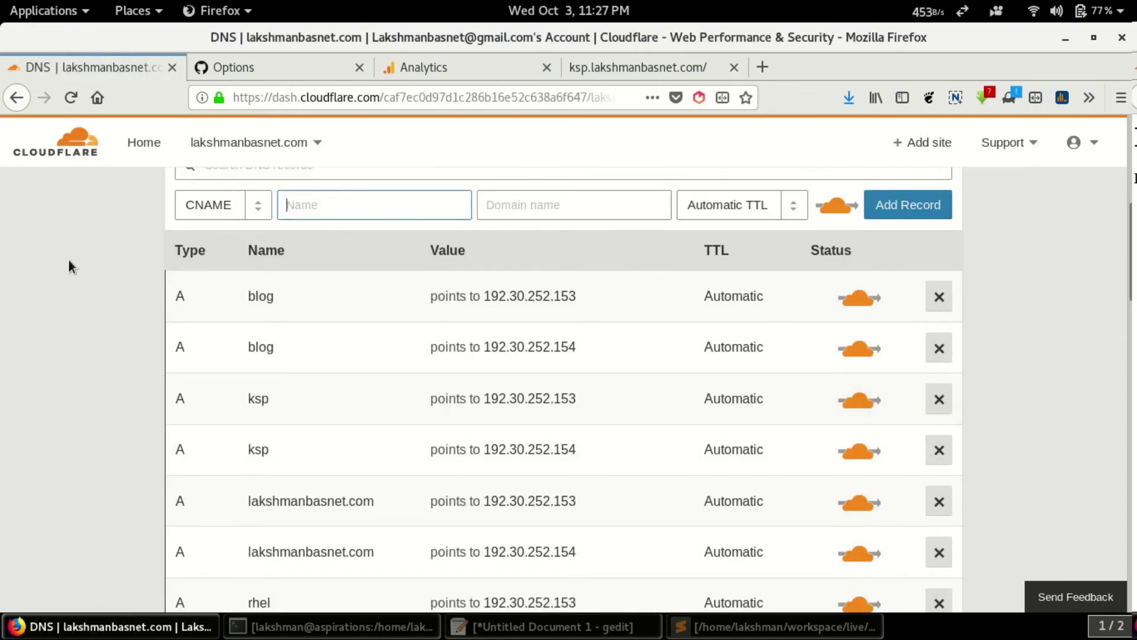
Revisit Cloudflare DNS, GitHub settings and Analytics, ending on the ksp.lakshmanbasnet.com Hello World page.
scroll(69, 260, up, 3)
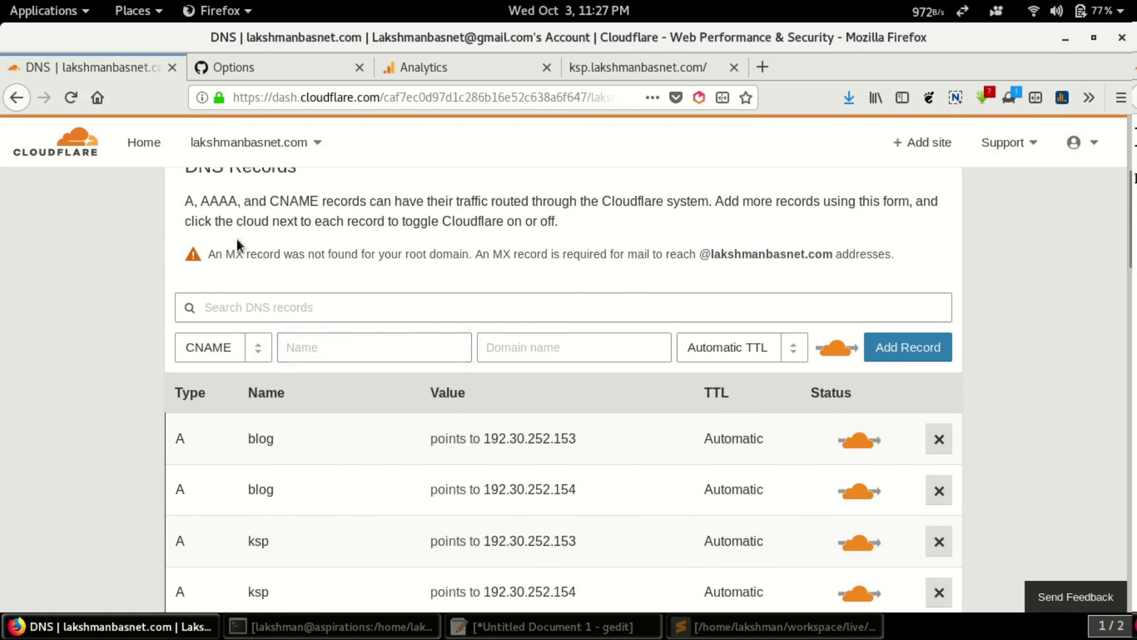
click(226, 70)
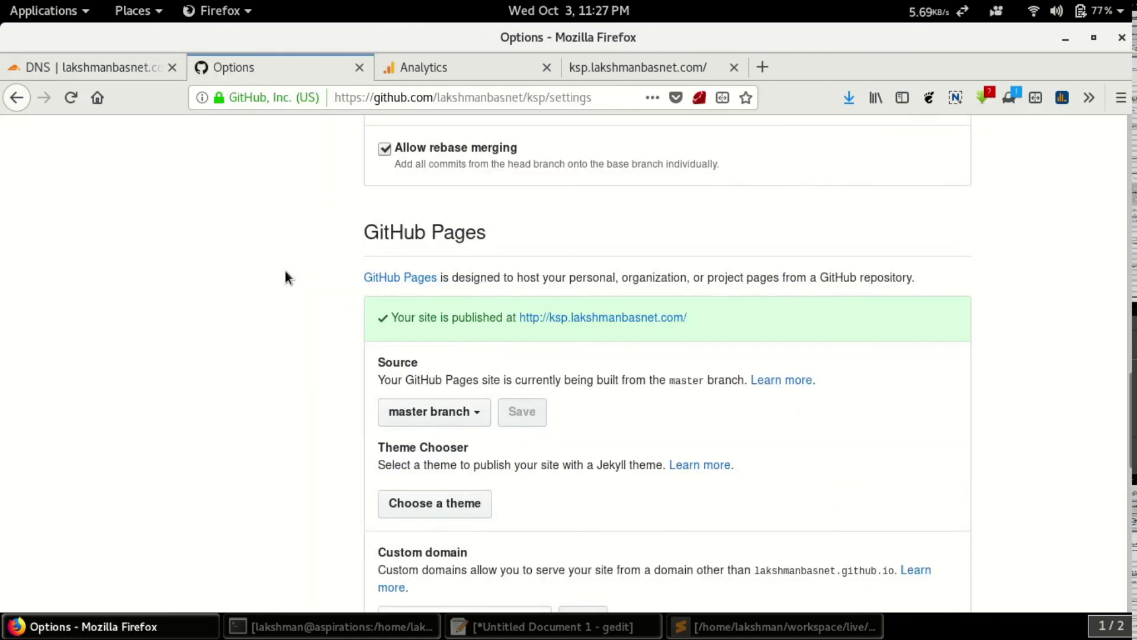
click(475, 70)
click(598, 62)
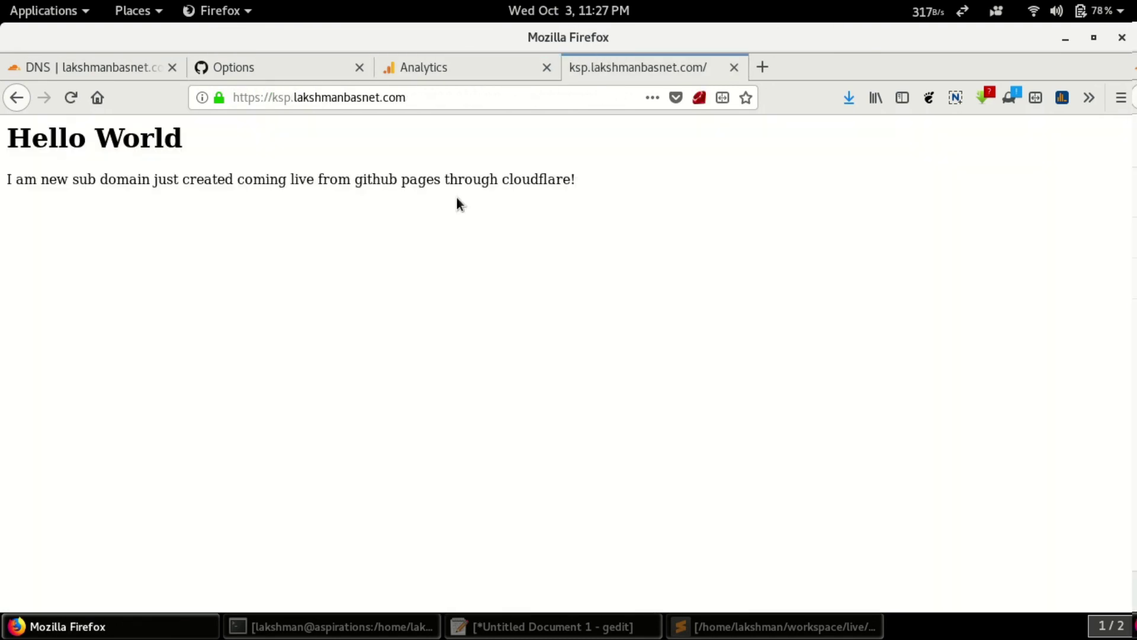
key(shift+Left)
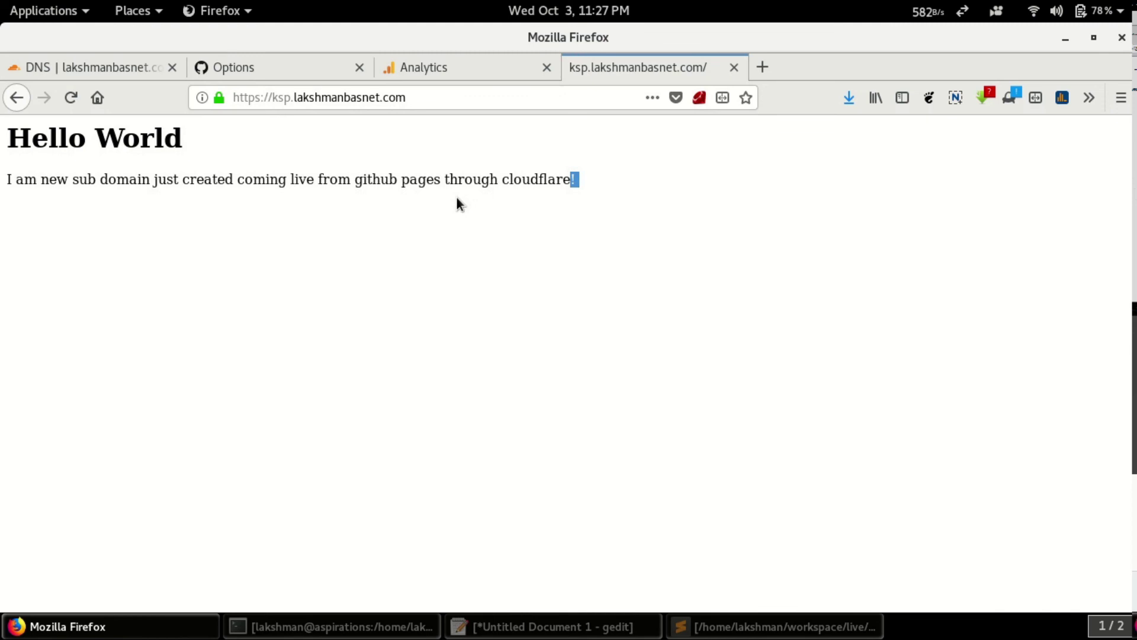